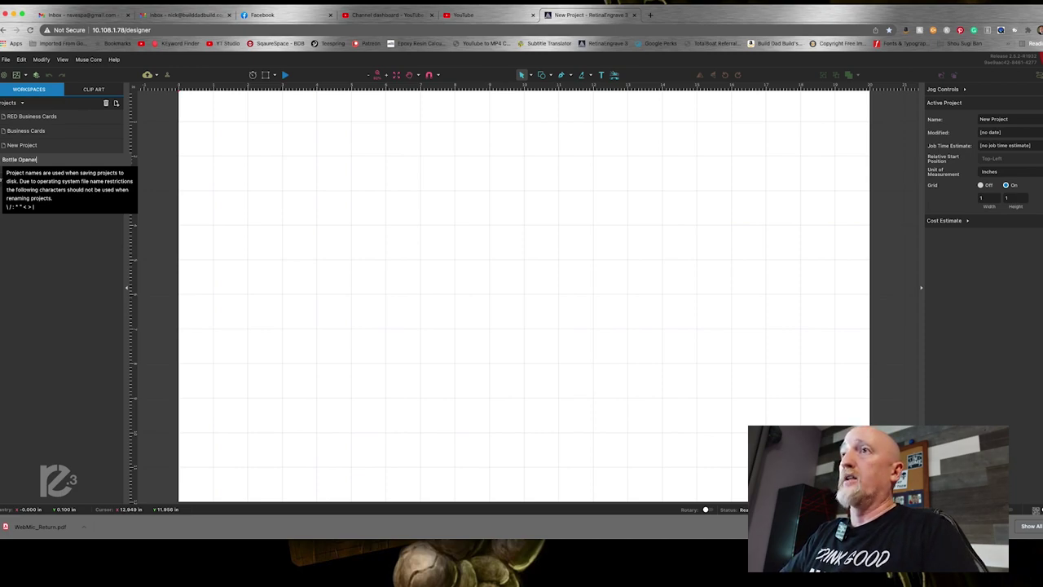
Step: Name the project Bottle Opener and draw a 3.5 × 3.5 in circle near the canvas's top-left
{"action": "key", "text": "Return"}
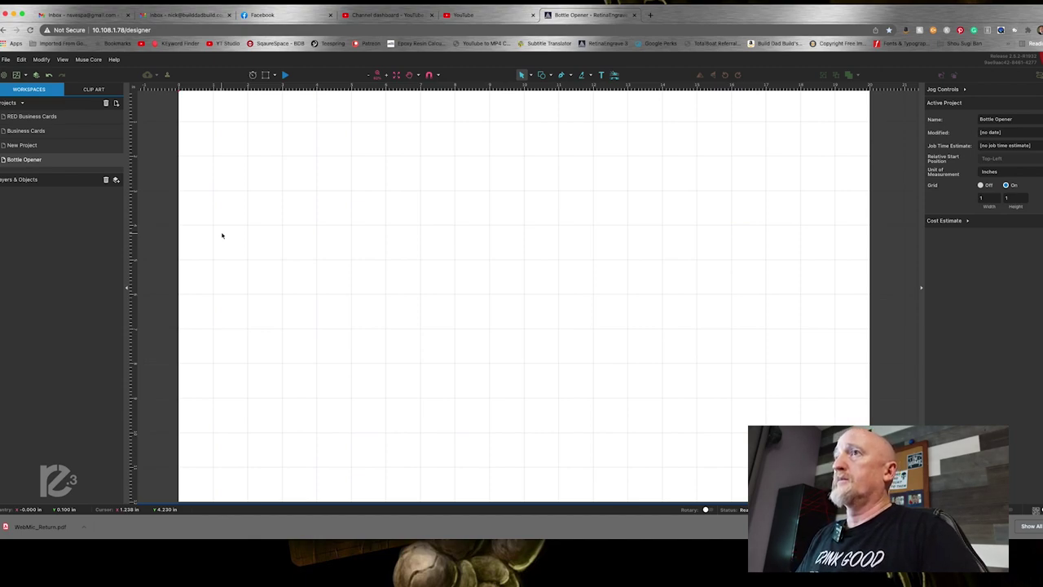
{"action": "left_click", "coordinate": [551, 75]}
{"action": "left_click", "coordinate": [568, 119]}
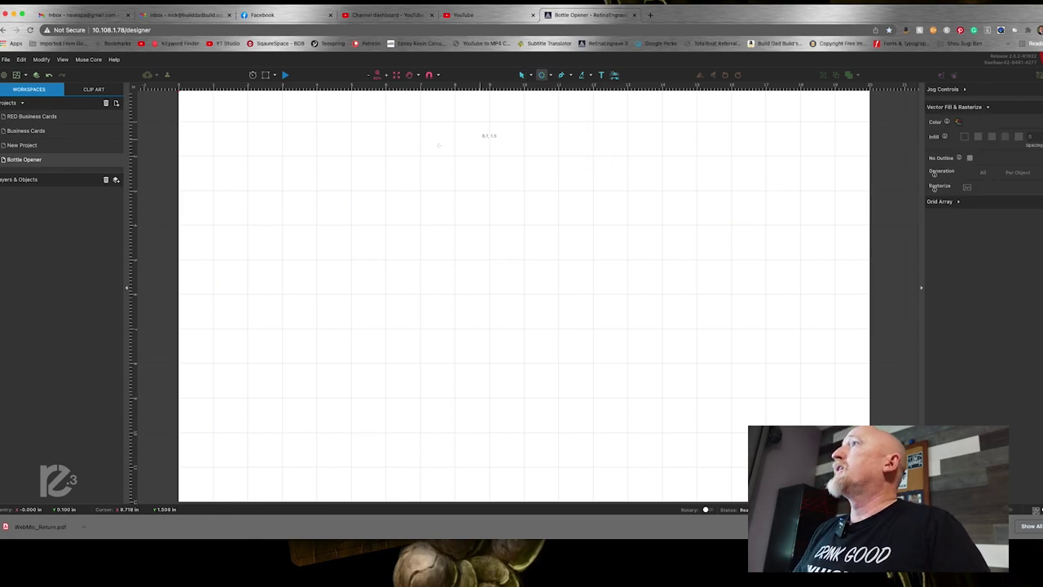
{"action": "left_click_drag", "start_coordinate": [216, 170], "coordinate": [352, 282], "text": "shift"}
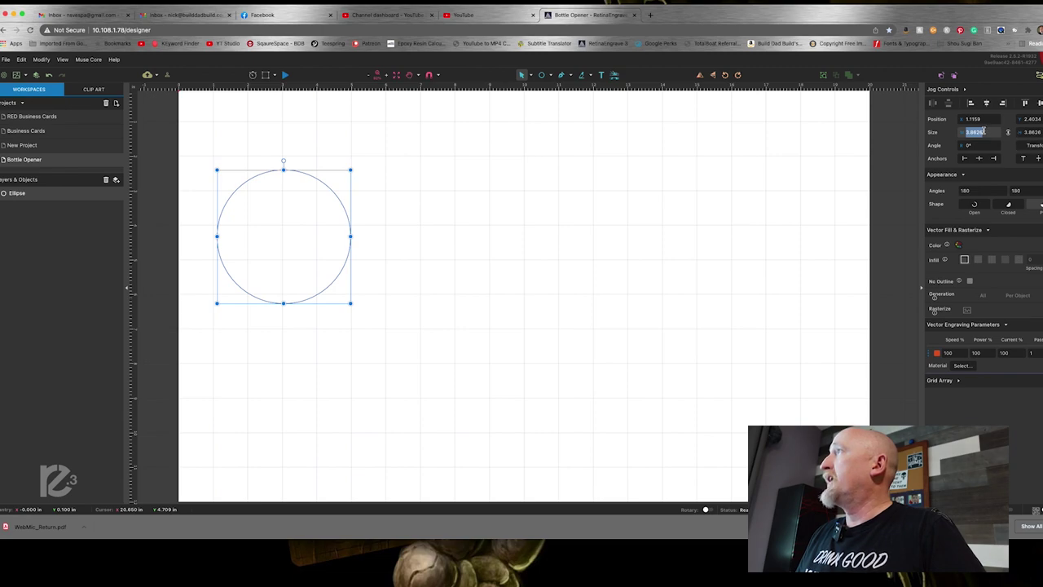
{"action": "key", "text": "Return"}
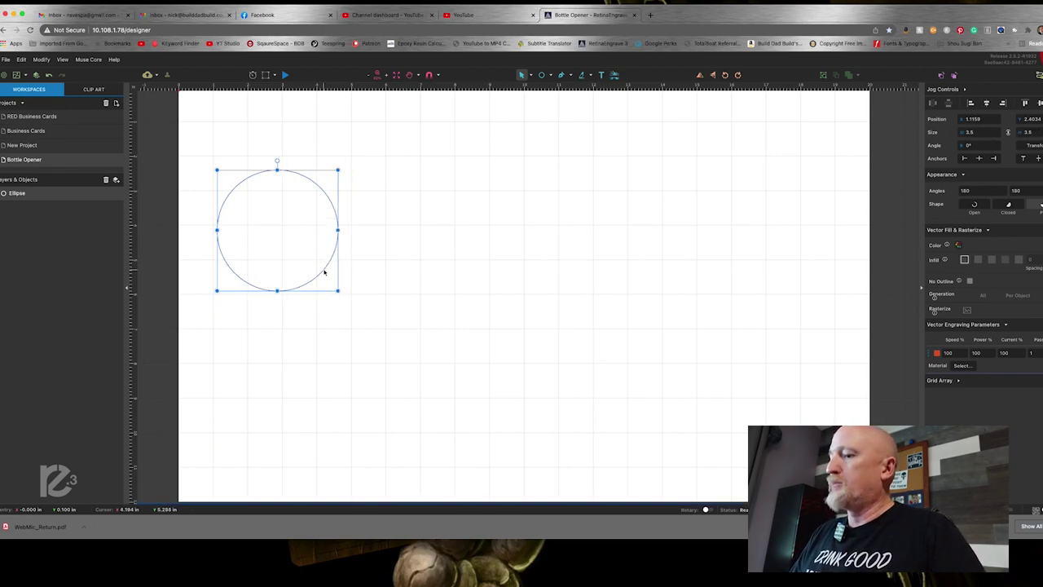
{"action": "left_click_drag", "start_coordinate": [324, 271], "coordinate": [303, 205]}
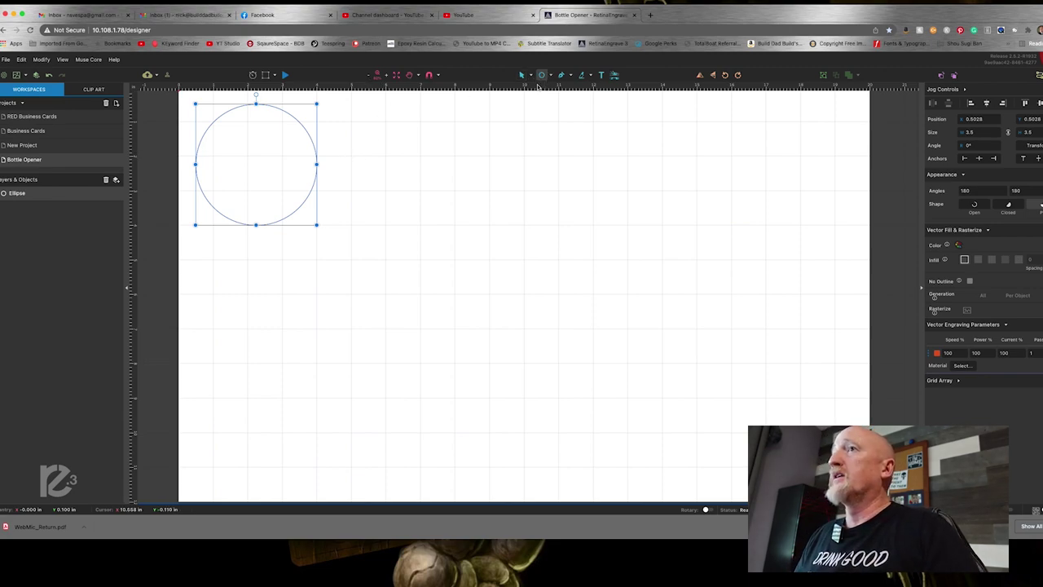
Step: Draw a 1.5 in circle and place it inside the large circle
{"action": "left_click_drag", "start_coordinate": [340, 145], "coordinate": [405, 209]}
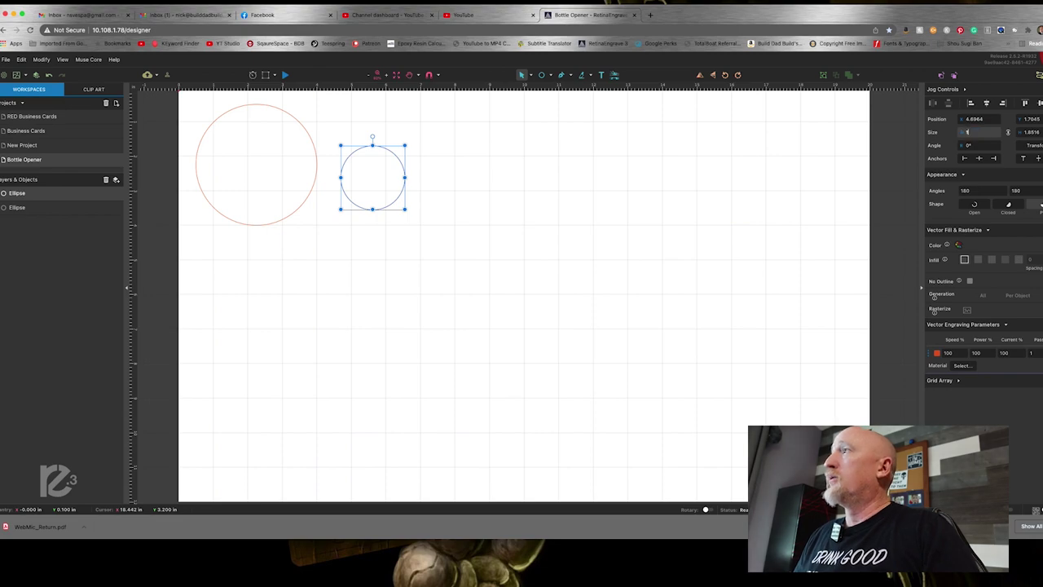
{"action": "key", "text": "Tab"}
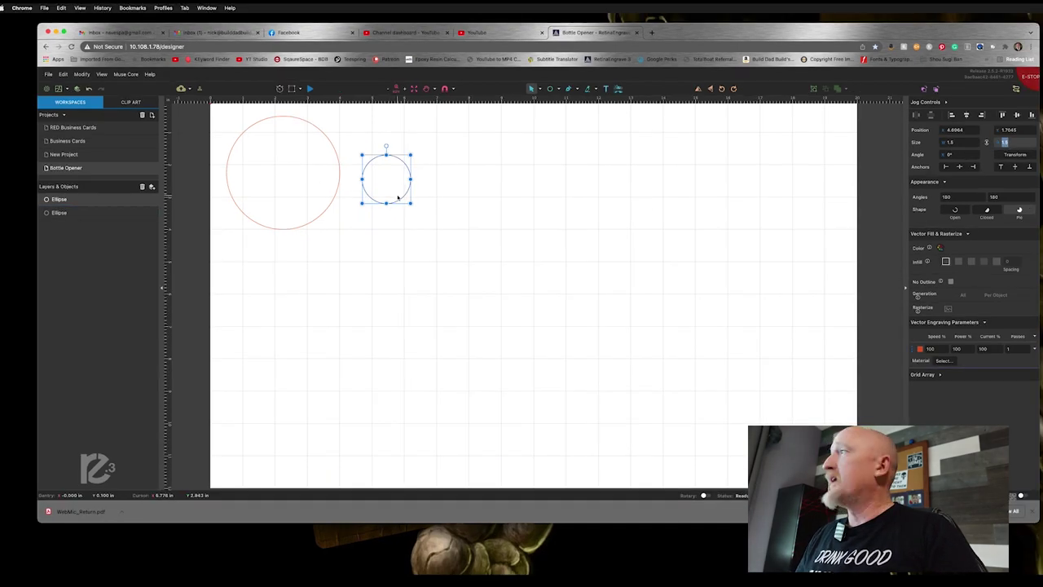
{"action": "left_click_drag", "start_coordinate": [402, 197], "coordinate": [300, 192]}
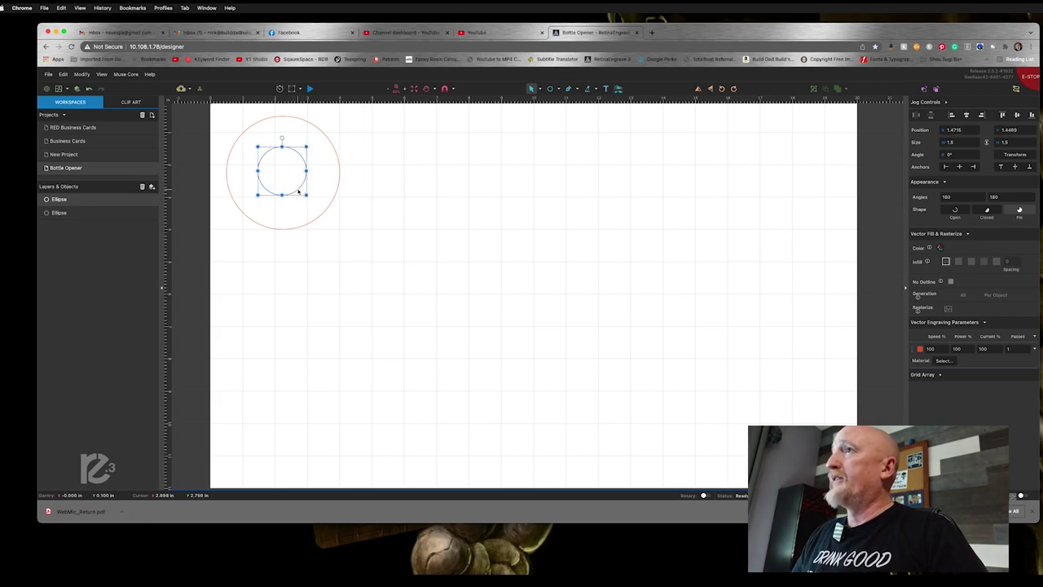
Step: Duplicate the large outer circle
{"action": "left_click", "coordinate": [238, 209]}
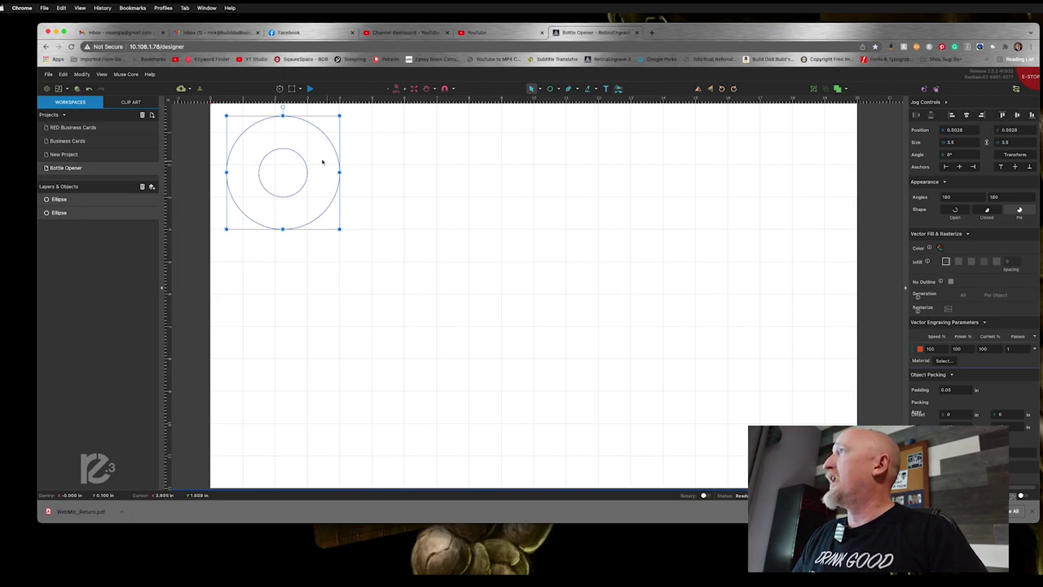
{"action": "left_click", "coordinate": [281, 259]}
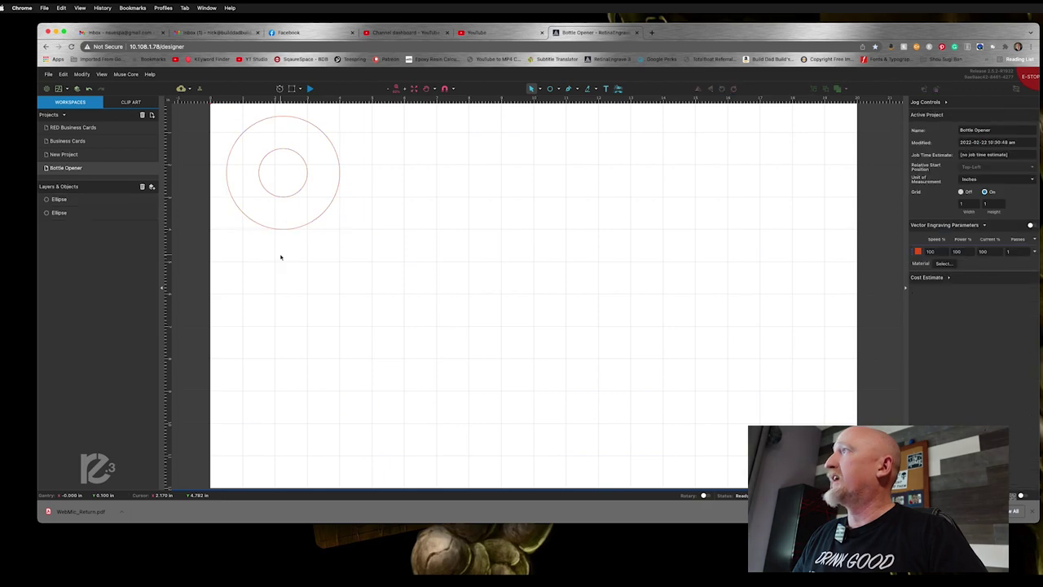
{"action": "left_click", "coordinate": [302, 229]}
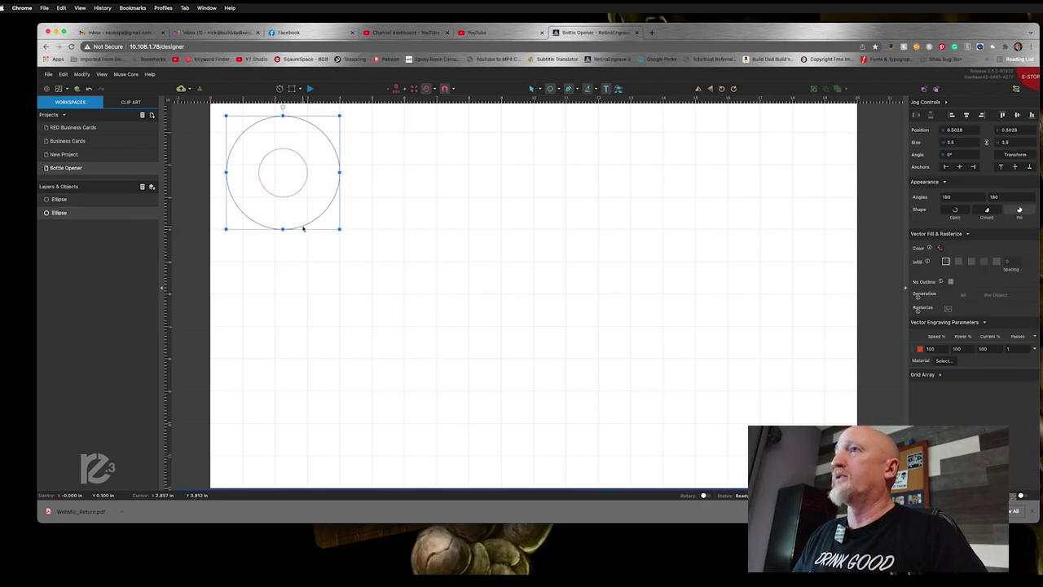
{"action": "key", "text": "super+v"}
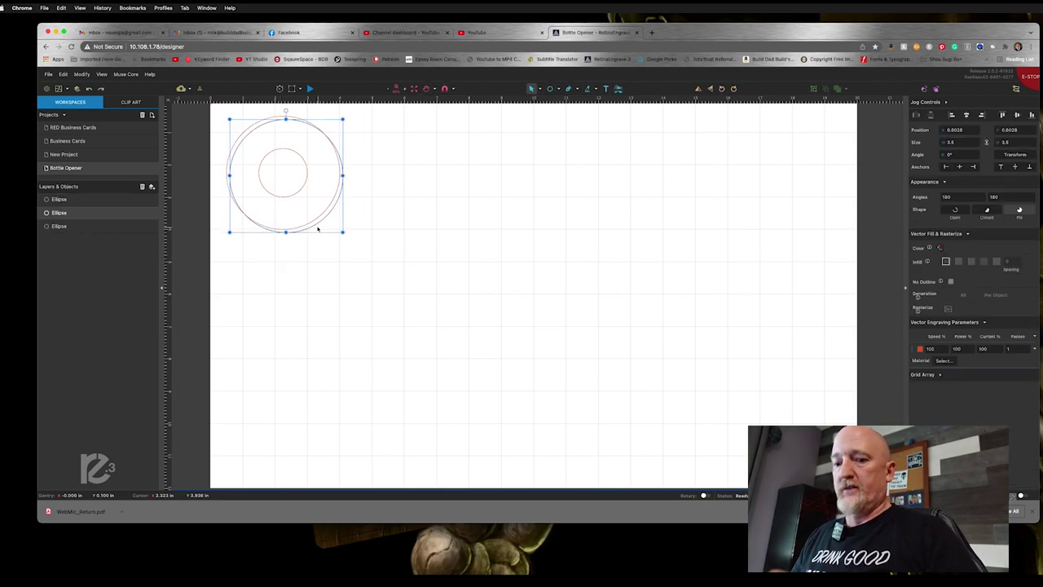
Step: Move the duplicate circle beside the first and draw a rectangle below them
{"action": "left_click_drag", "start_coordinate": [317, 225], "coordinate": [434, 224]}
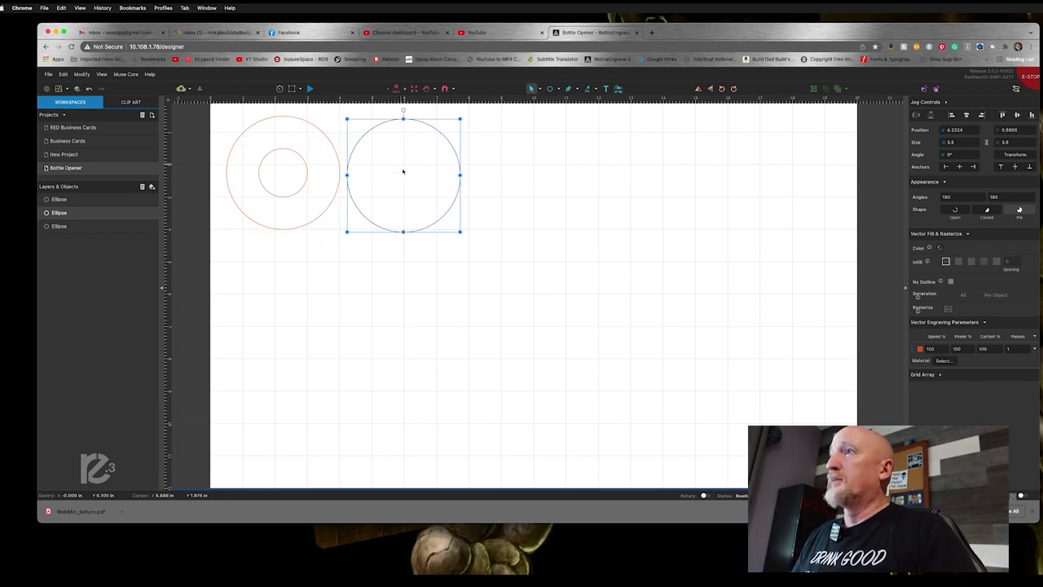
{"action": "left_click", "coordinate": [557, 88]}
{"action": "left_click", "coordinate": [564, 114]}
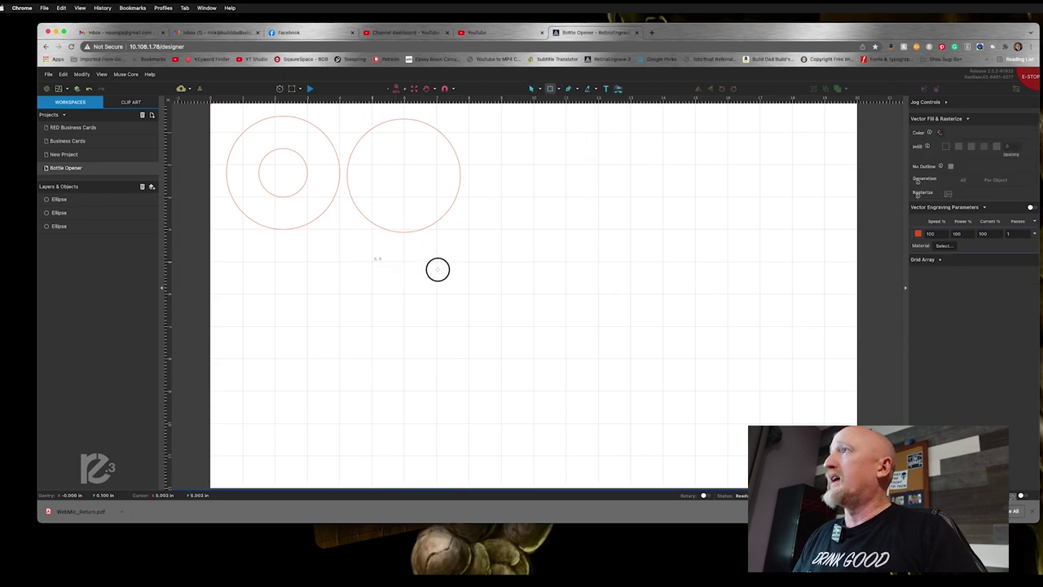
{"action": "left_click_drag", "start_coordinate": [438, 269], "coordinate": [431, 299]}
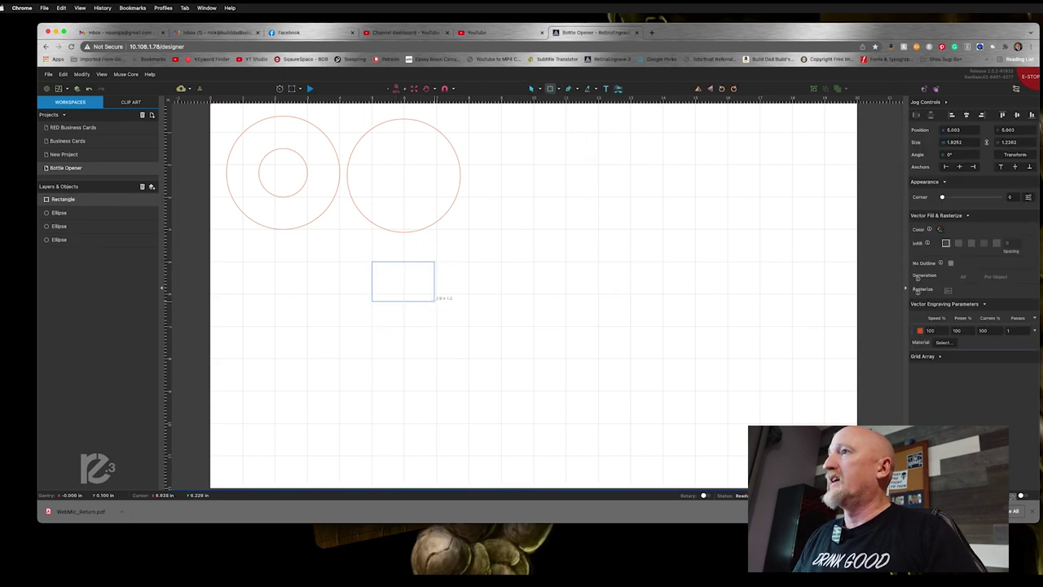
{"action": "left_click_drag", "start_coordinate": [434, 301], "coordinate": [435, 301]}
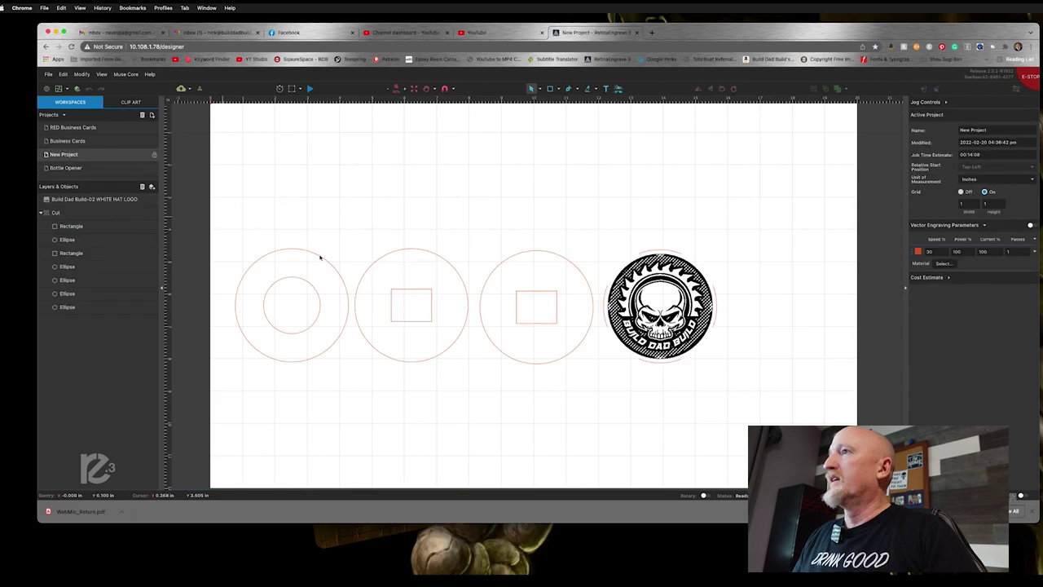
{"action": "left_click", "coordinate": [545, 319]}
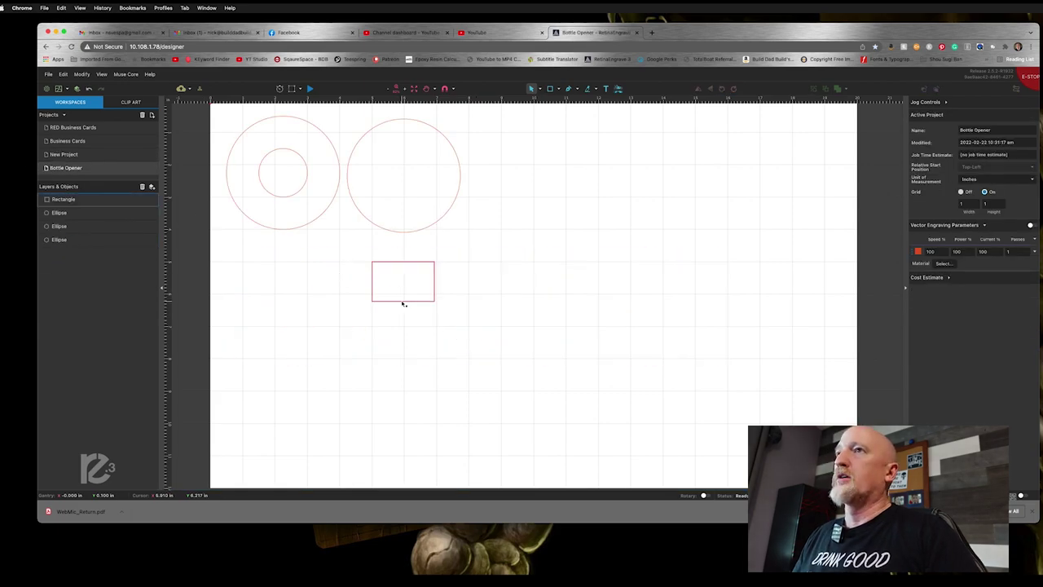
Step: Size the rectangle to 1.25 × 1 in and move it into the second circle
{"action": "left_click", "coordinate": [403, 301]}
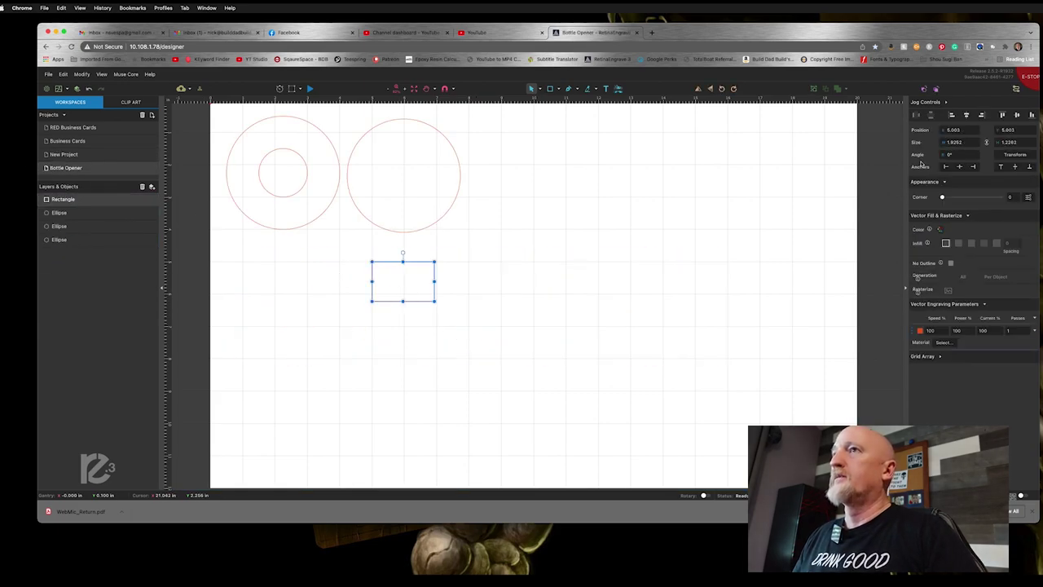
{"action": "left_click", "coordinate": [955, 142]}
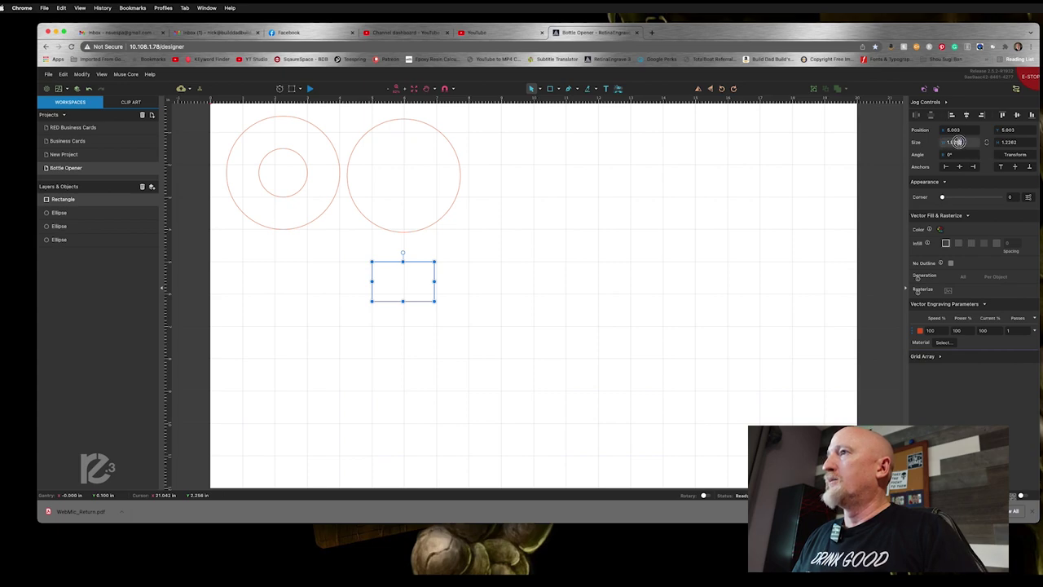
{"action": "type", "text": "1"}
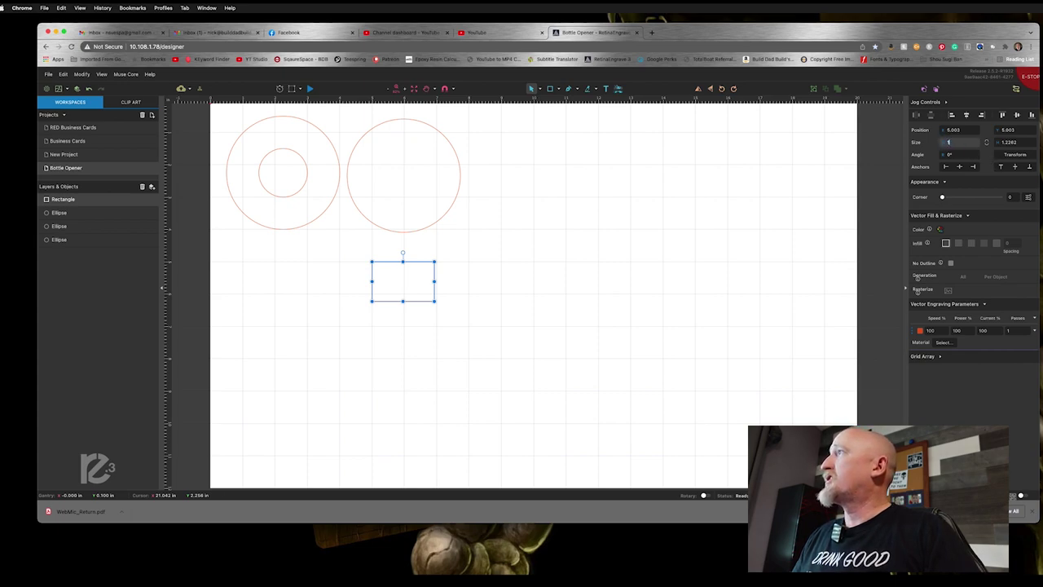
{"action": "type", "text": ".25"}
{"action": "key", "text": "Return"}
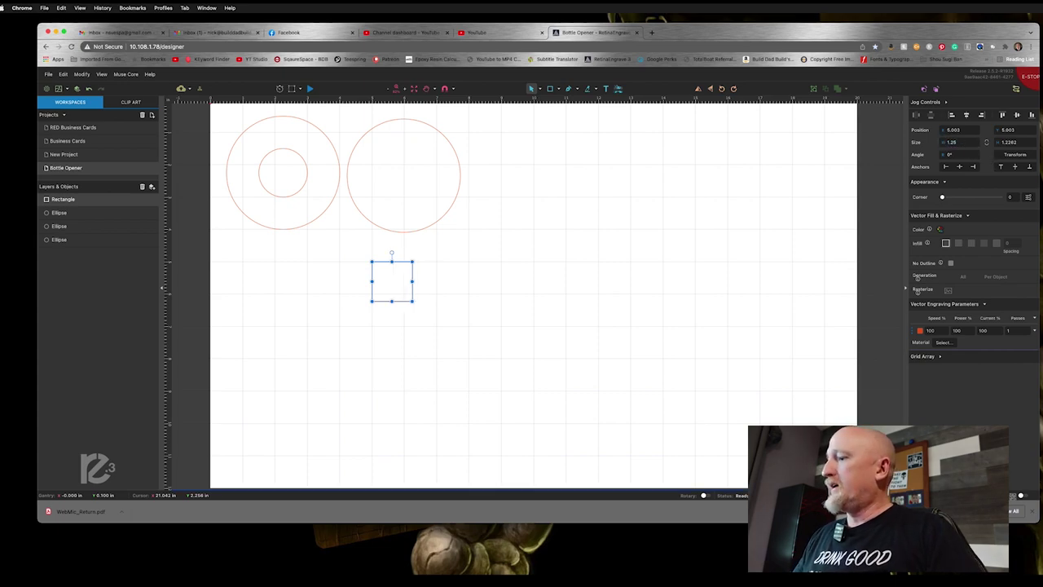
{"action": "left_click_drag", "start_coordinate": [1025, 141], "coordinate": [1001, 142]}
{"action": "type", "text": "1"}
{"action": "key", "text": "Return"}
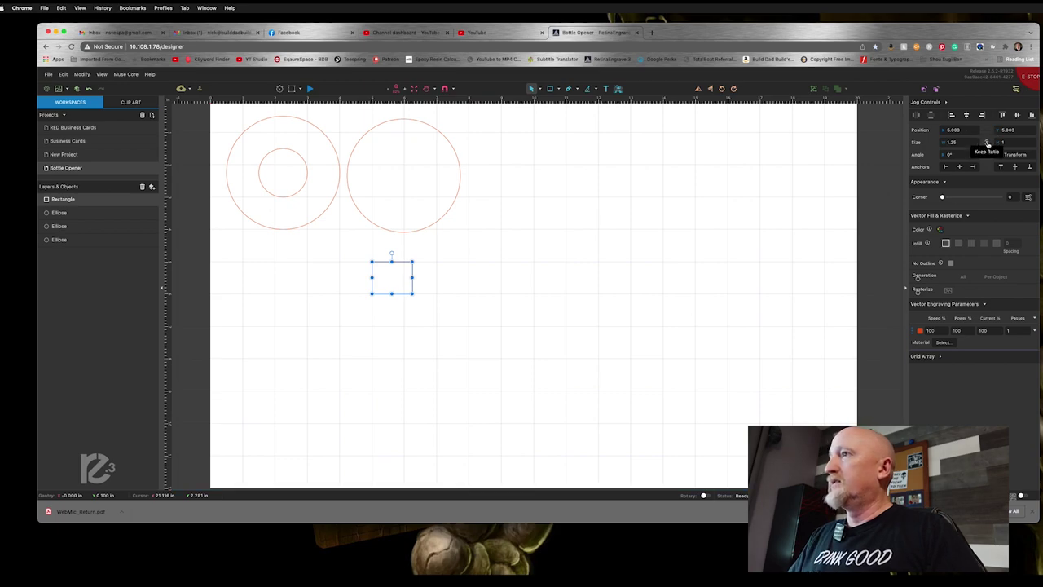
{"action": "left_click_drag", "start_coordinate": [402, 295], "coordinate": [413, 191]}
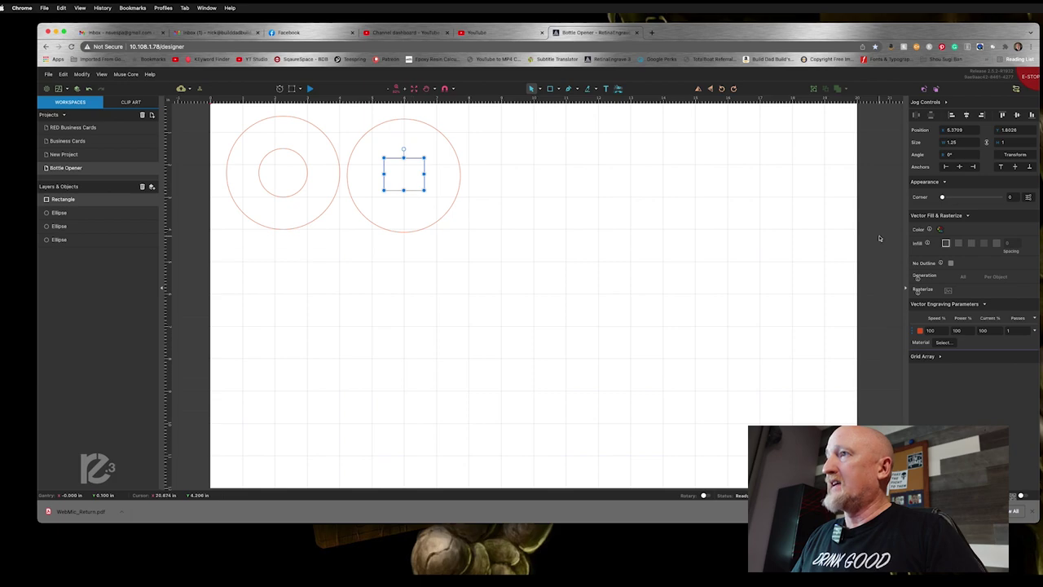
{"action": "left_click", "coordinate": [458, 194]}
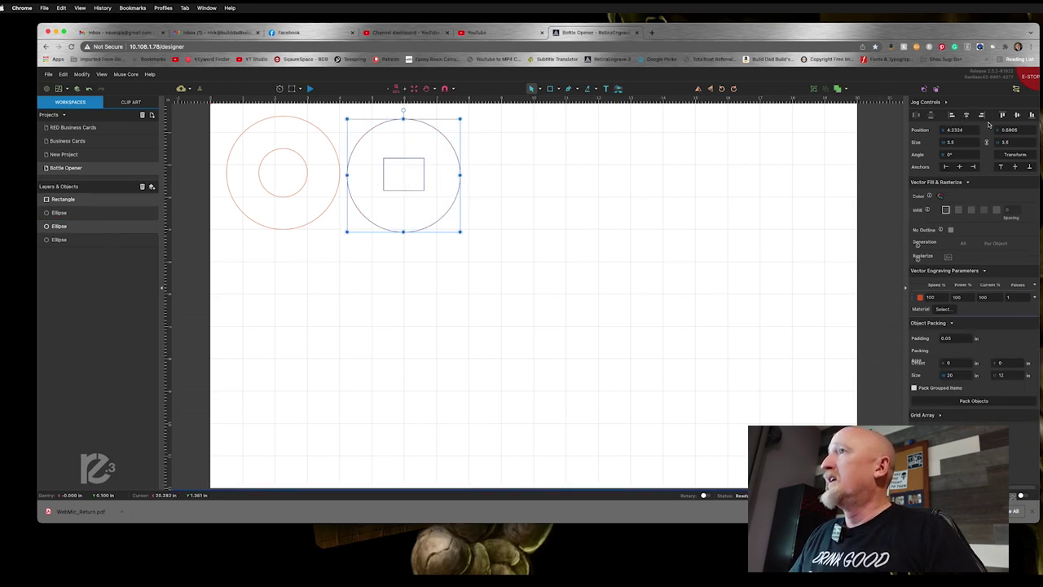
Step: Centre the rectangle in the second circle and group the two shapes
{"action": "left_click", "coordinate": [1017, 117]}
{"action": "left_click", "coordinate": [514, 219]}
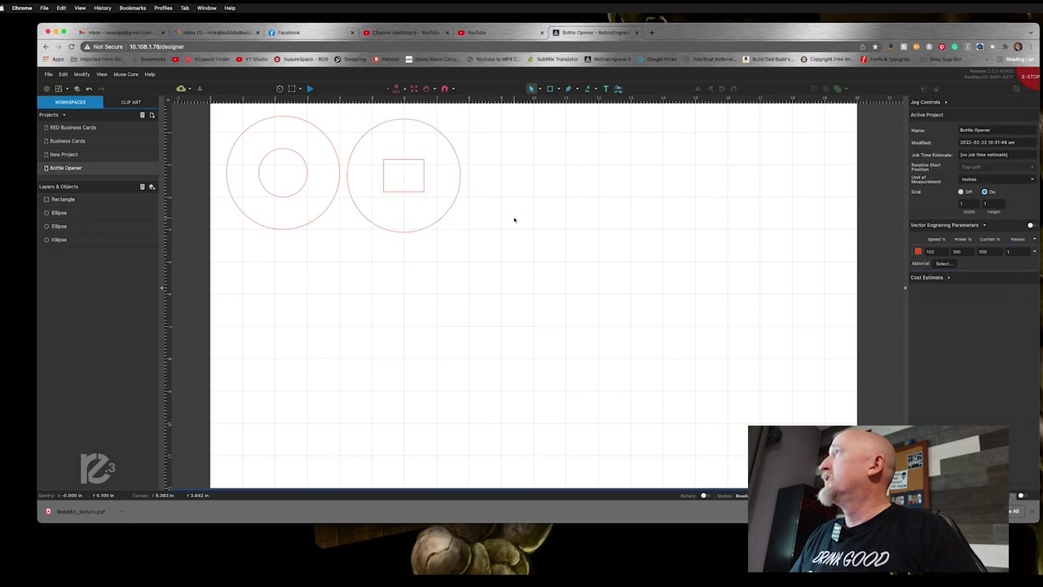
{"action": "left_click", "coordinate": [409, 230]}
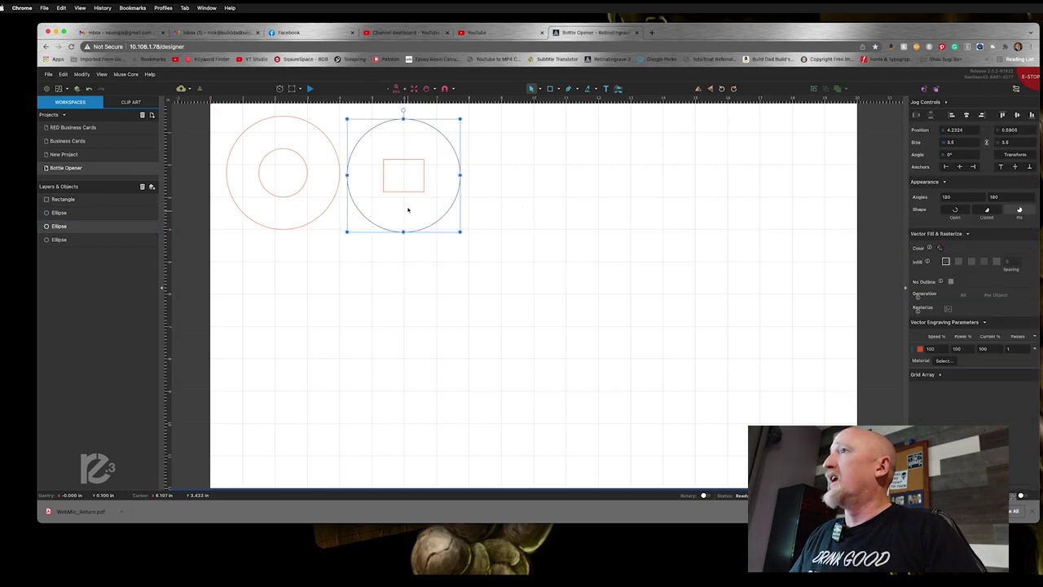
{"action": "left_click", "coordinate": [407, 190], "text": "shift"}
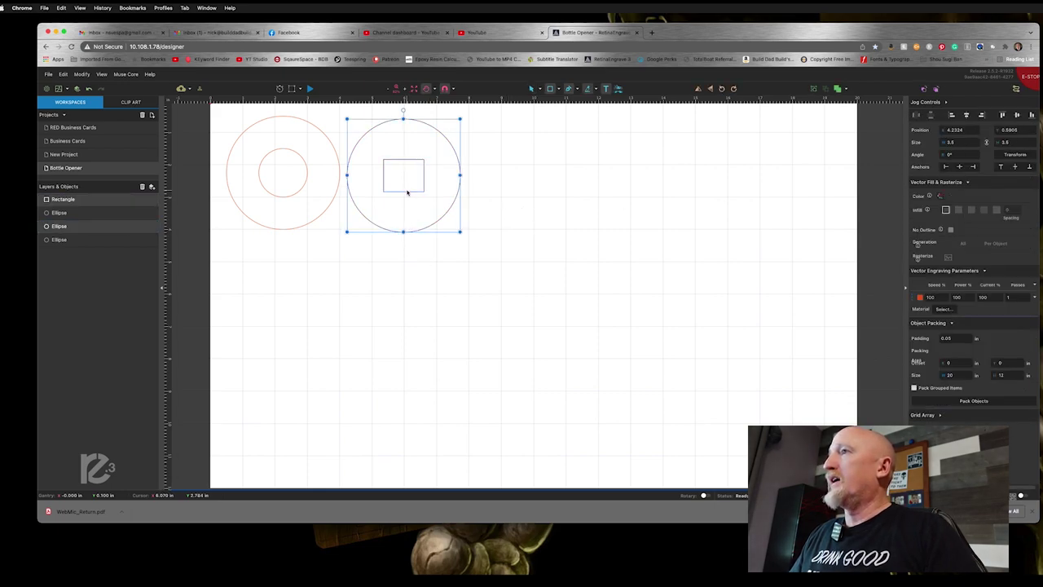
{"action": "right_click", "coordinate": [423, 231]}
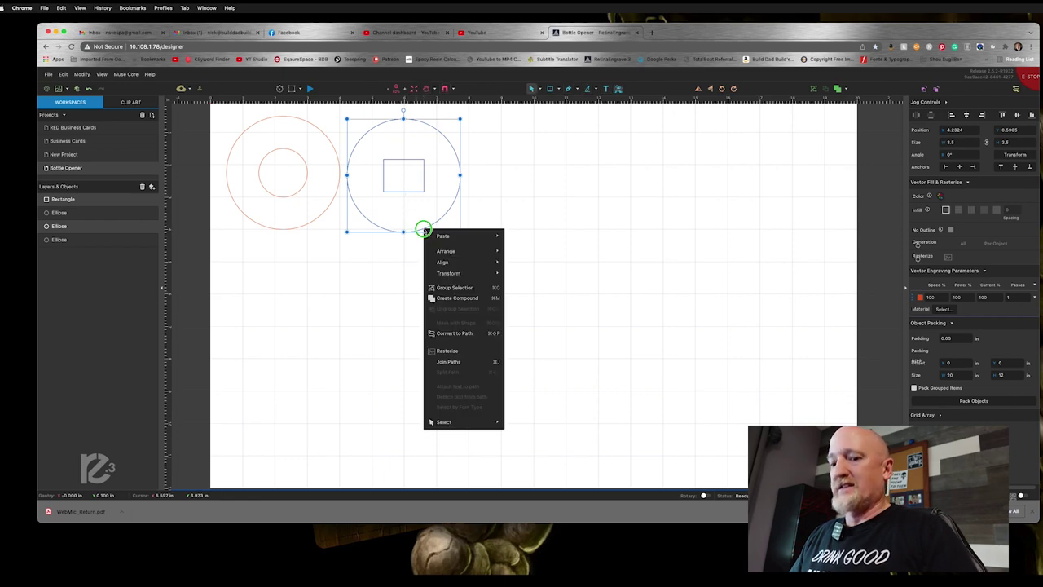
{"action": "left_click", "coordinate": [453, 287]}
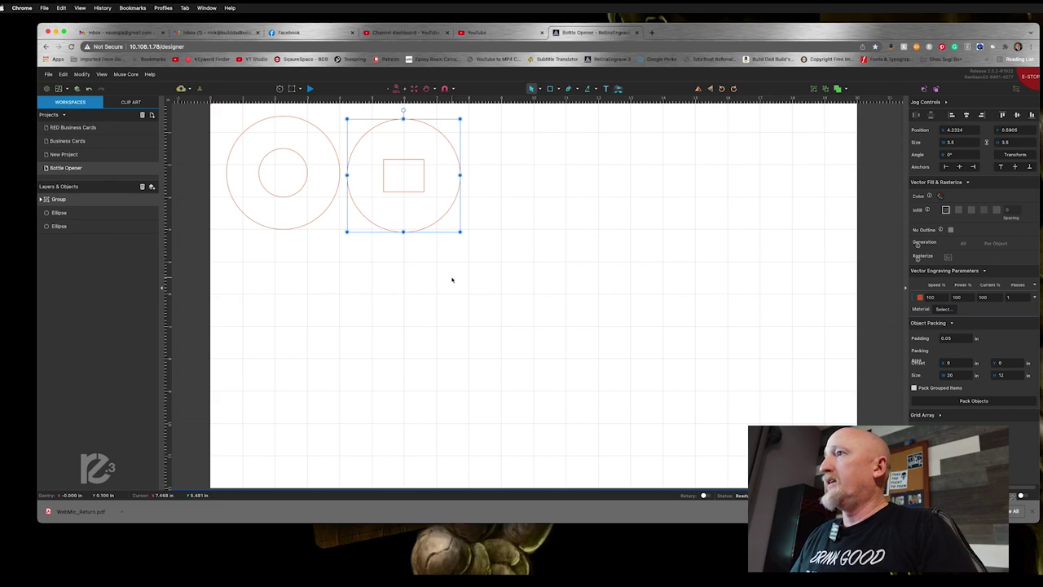
Step: Duplicate the circle-and-rectangle group and place the copy to the right as a third piece
{"action": "key", "text": "super+d"}
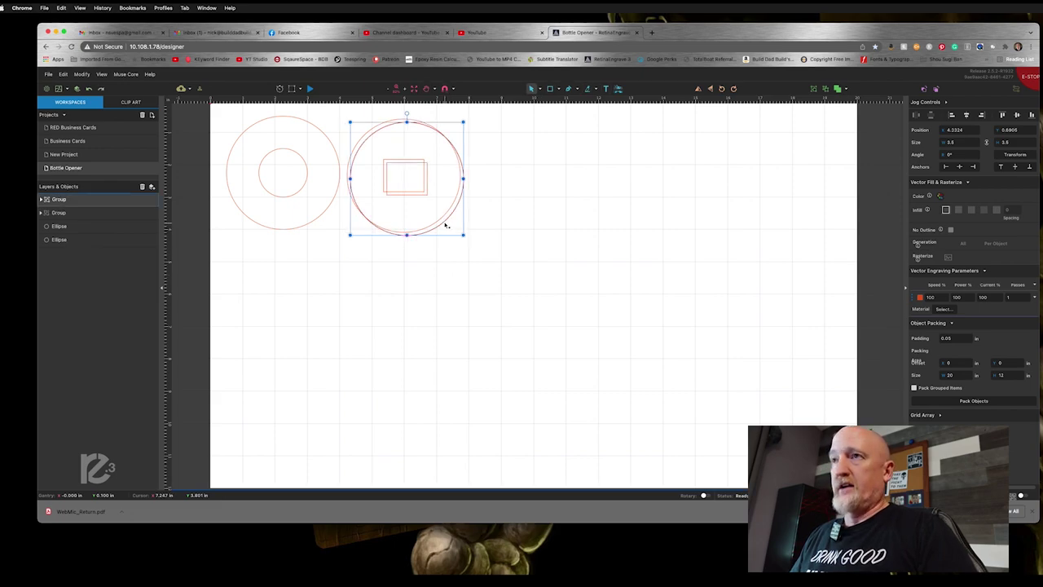
{"action": "left_click_drag", "start_coordinate": [445, 226], "coordinate": [561, 221]}
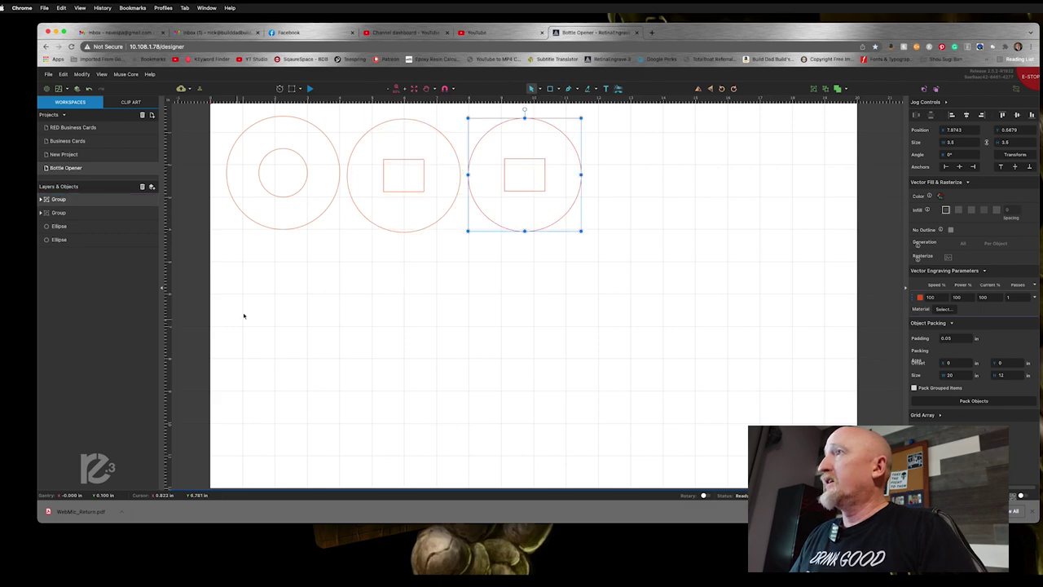
{"action": "left_click", "coordinate": [283, 231]}
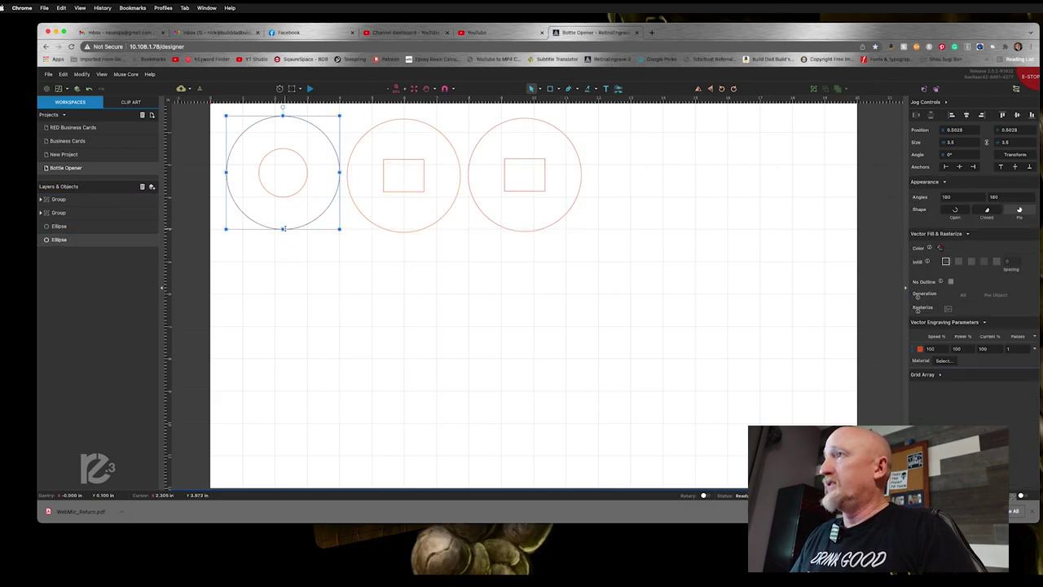
Step: Copy the outer circle and place the copy right of the third piece
{"action": "key", "text": "super+c"}
{"action": "key", "text": "super+v"}
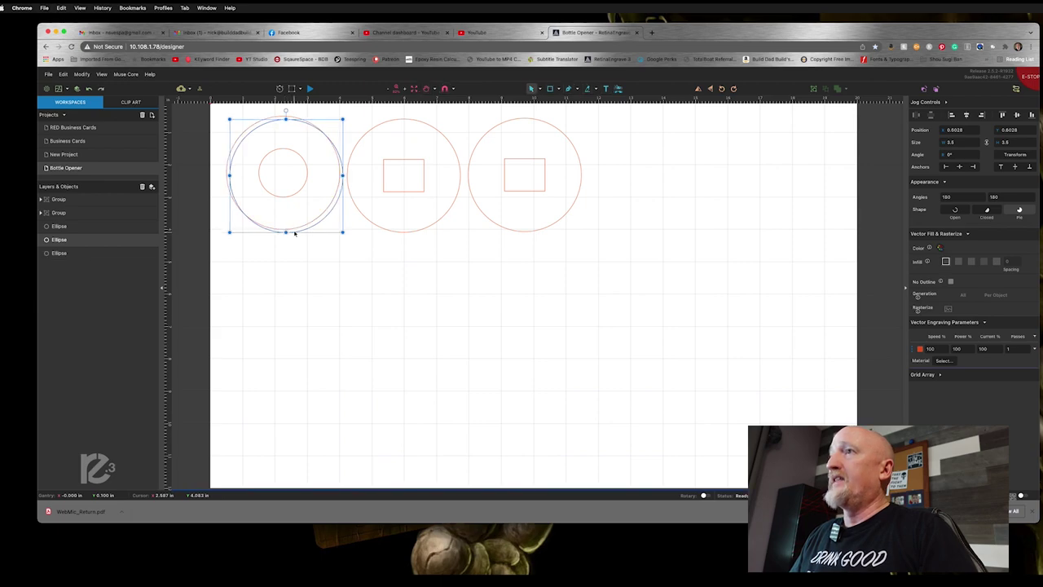
{"action": "left_click_drag", "start_coordinate": [301, 228], "coordinate": [645, 228]}
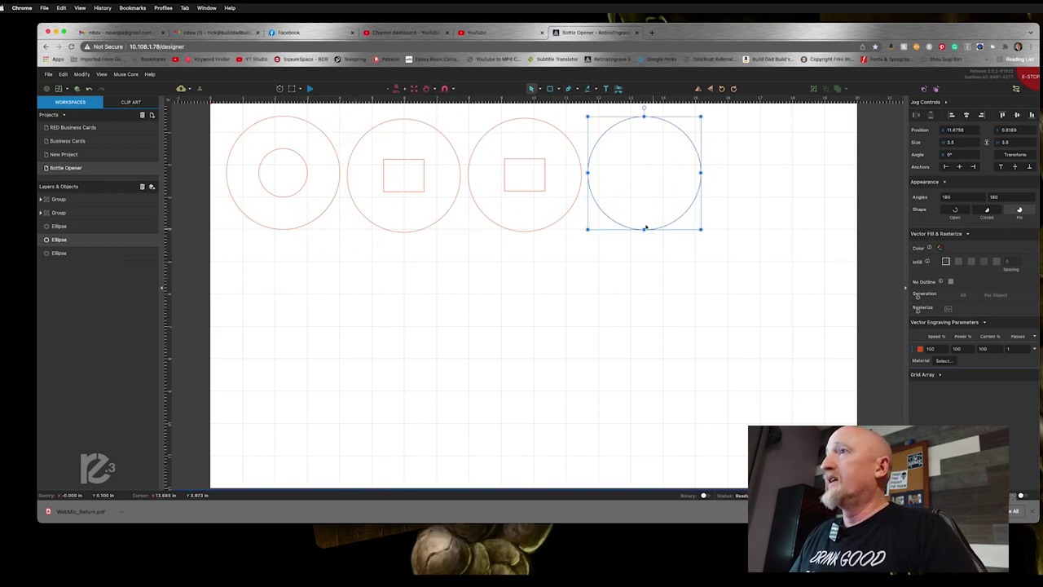
Step: Group the first design's hole with its outer circle and move the group up the layer list
{"action": "left_click", "coordinate": [288, 197]}
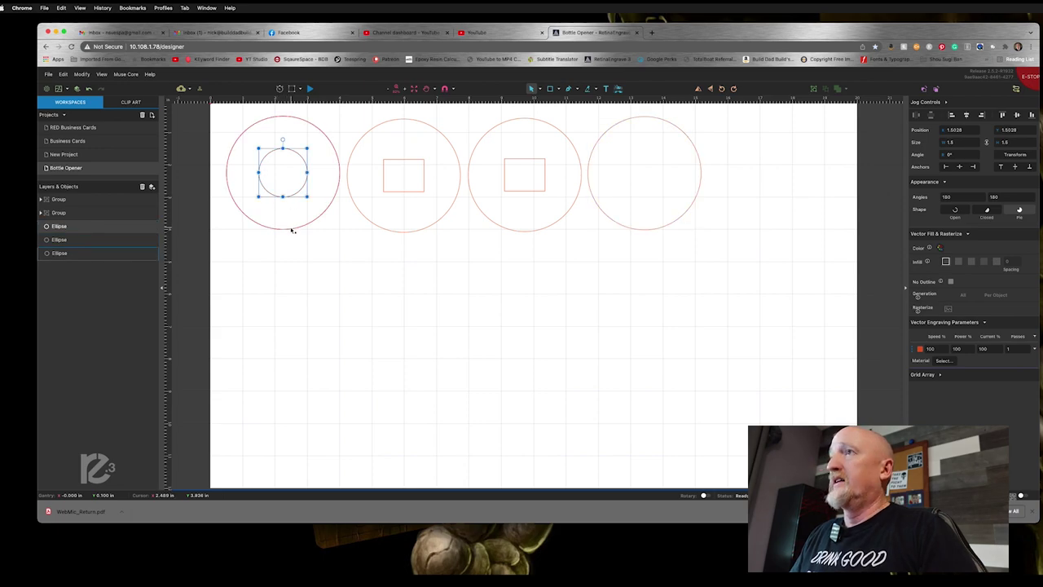
{"action": "left_click", "coordinate": [291, 230], "text": "shift"}
{"action": "right_click", "coordinate": [291, 231]}
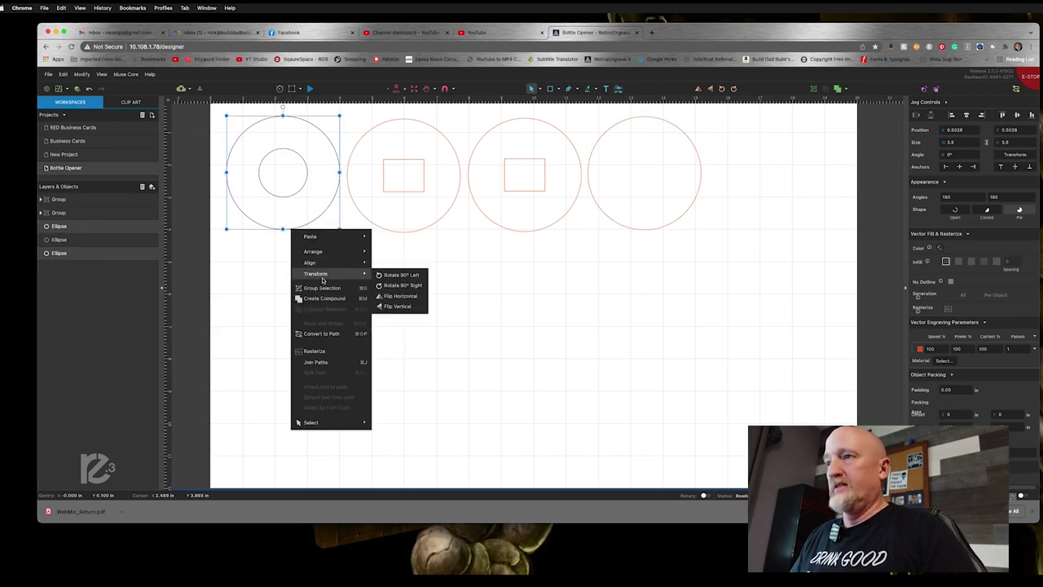
{"action": "left_click", "coordinate": [324, 287]}
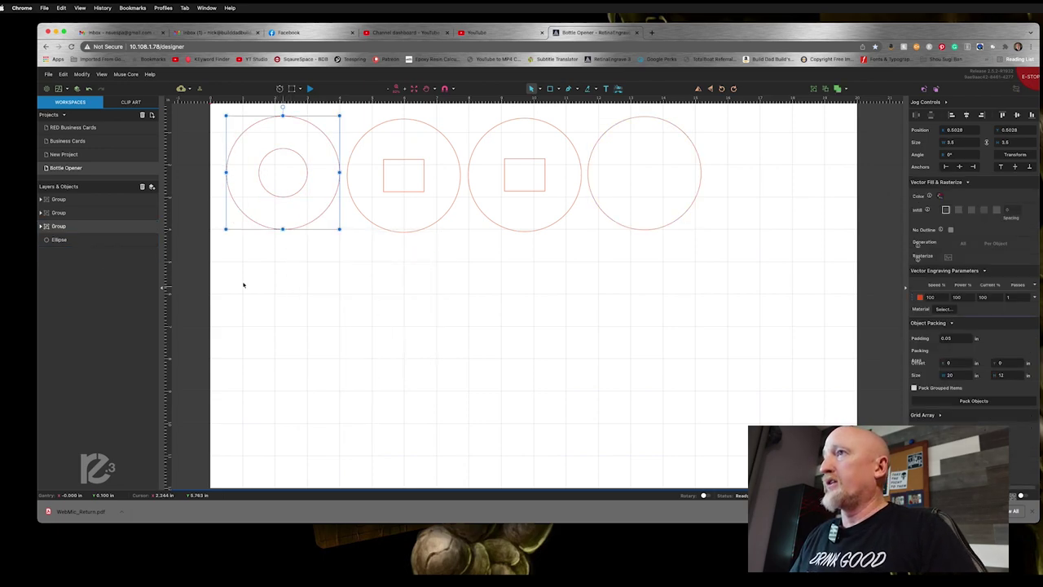
{"action": "left_click_drag", "start_coordinate": [58, 227], "coordinate": [62, 209]}
{"action": "left_click", "coordinate": [57, 227]}
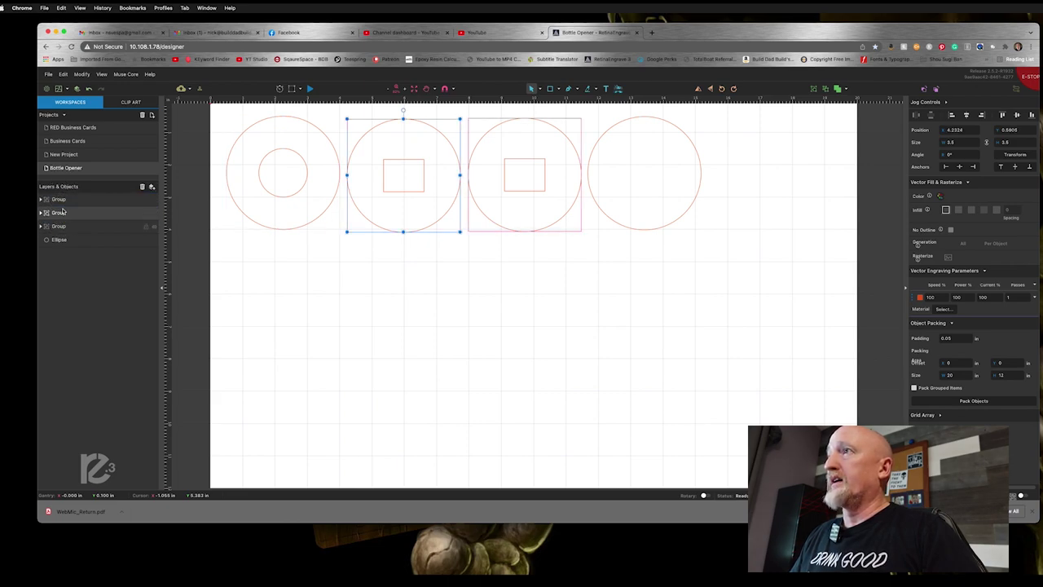
{"action": "left_click", "coordinate": [61, 240]}
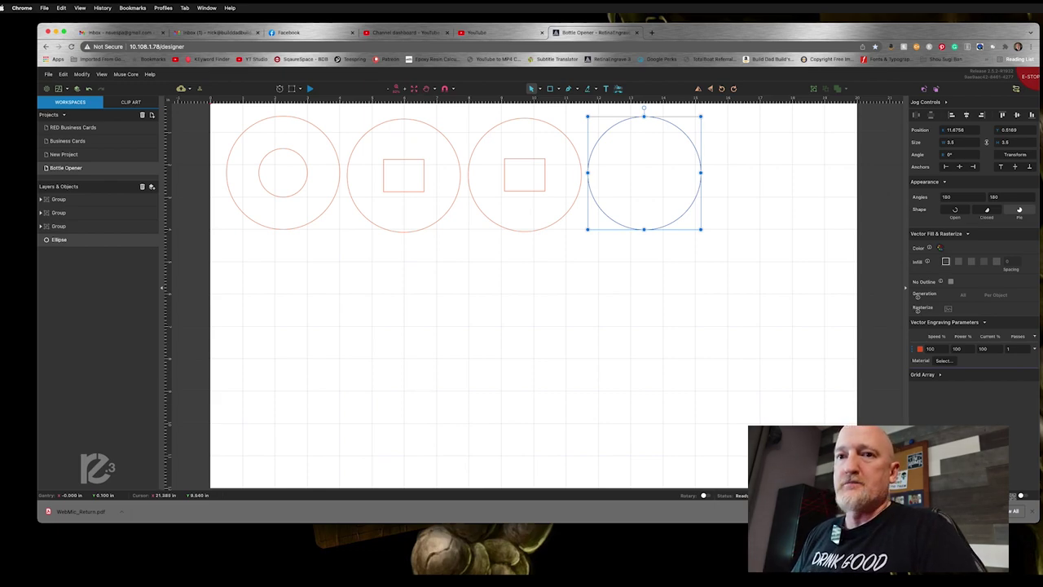
Step: Import the skull logo PNG via File > Import > Image/Drawing and move it below the circles
{"action": "left_click", "coordinate": [48, 74]}
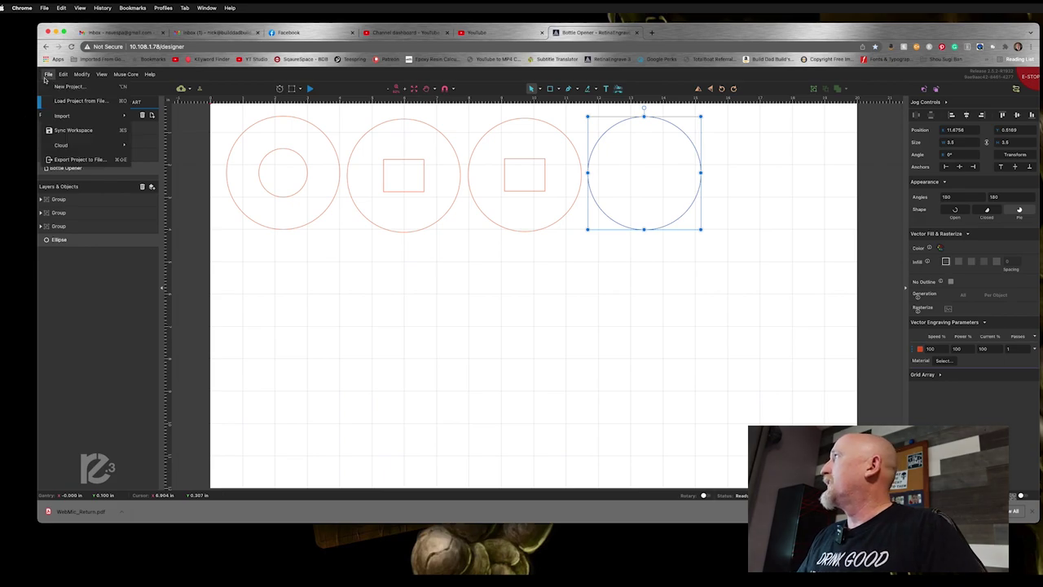
{"action": "mouse_move", "coordinate": [82, 113]}
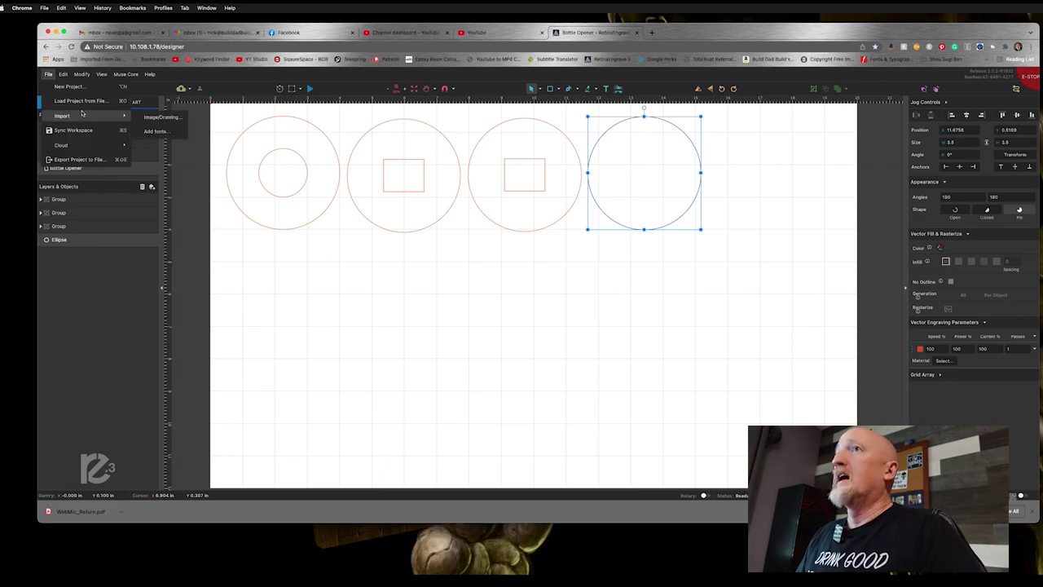
{"action": "left_click", "coordinate": [172, 118]}
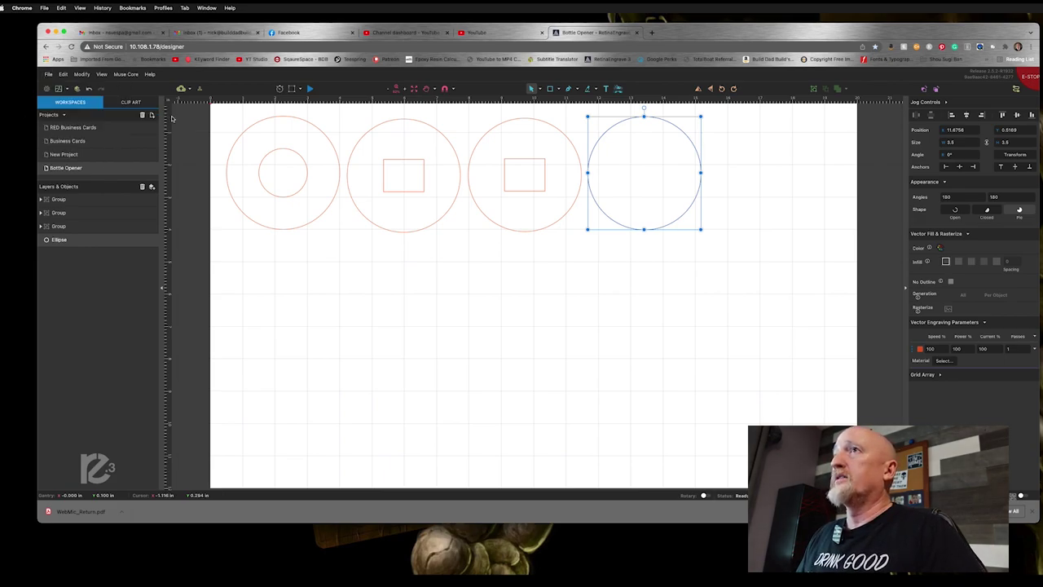
{"action": "key", "text": "Up"}
{"action": "key", "text": "Down"}
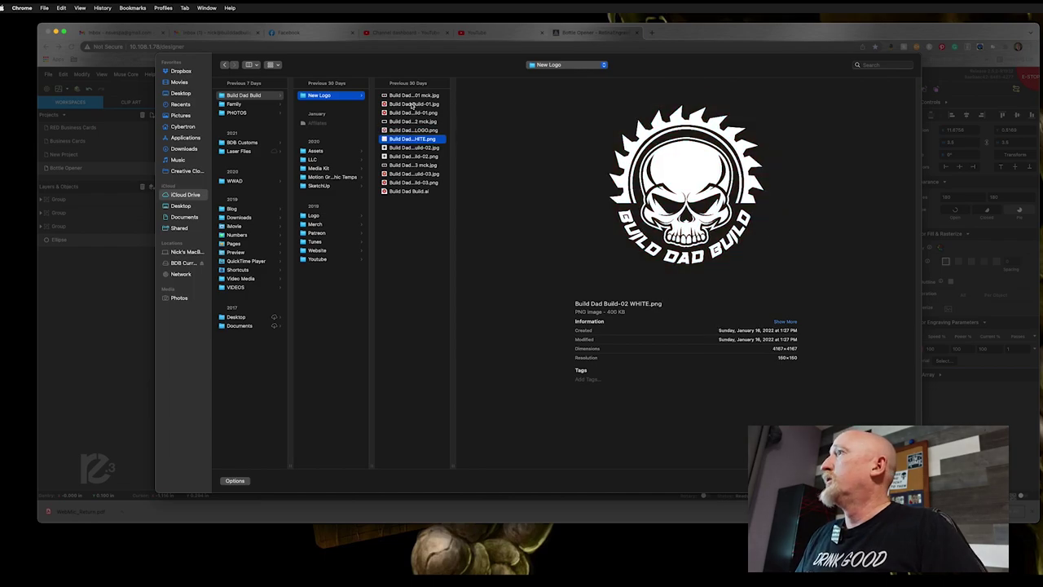
{"action": "key", "text": "Up"}
{"action": "key", "text": "Return"}
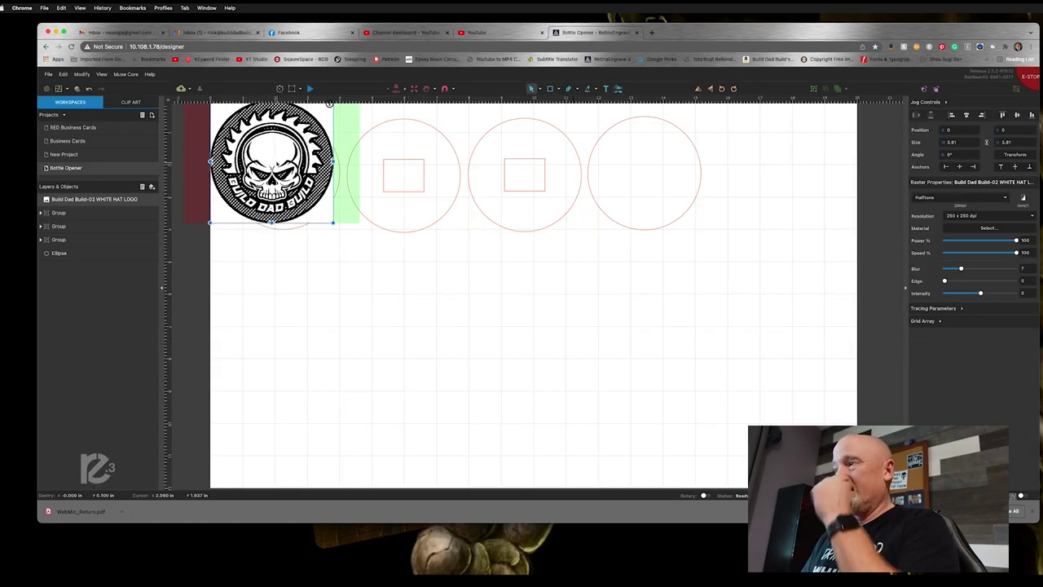
{"action": "left_click_drag", "start_coordinate": [280, 165], "coordinate": [510, 369]}
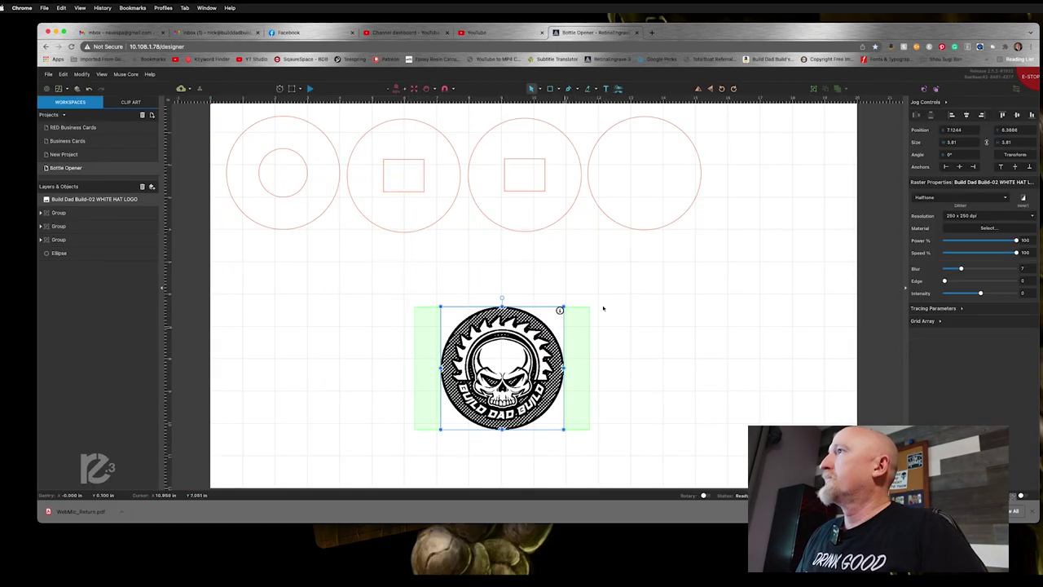
Step: Resize the skull logo to 3.25 × 3.25 in
{"action": "left_click", "coordinate": [963, 141]}
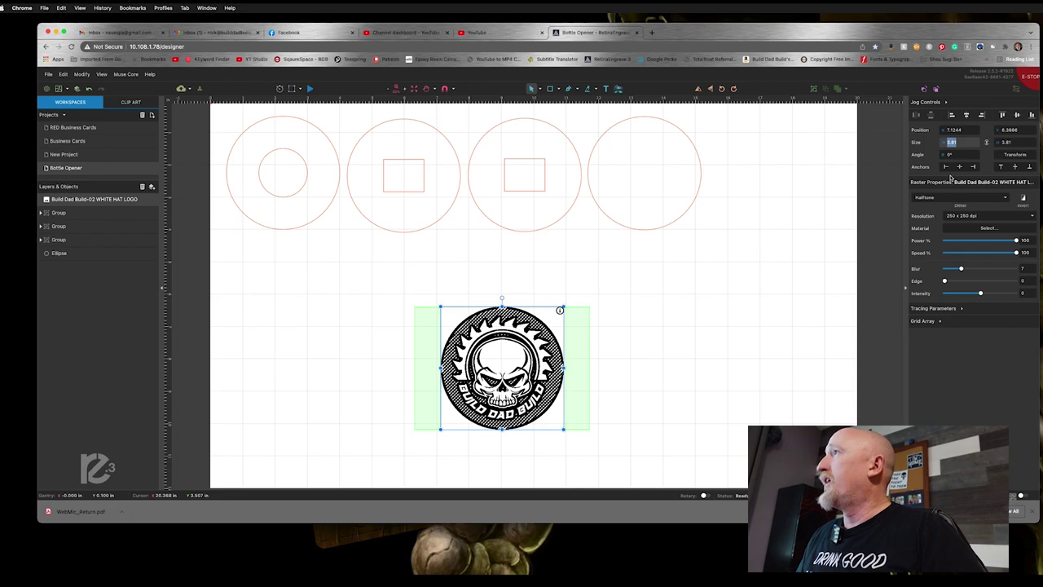
{"action": "type", "text": "3"}
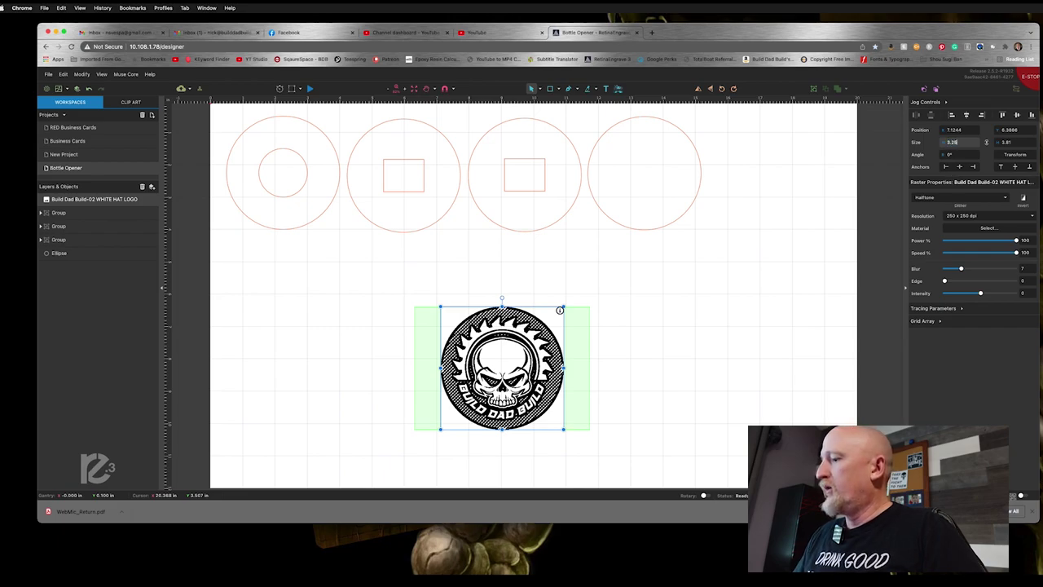
{"action": "key", "text": "Return"}
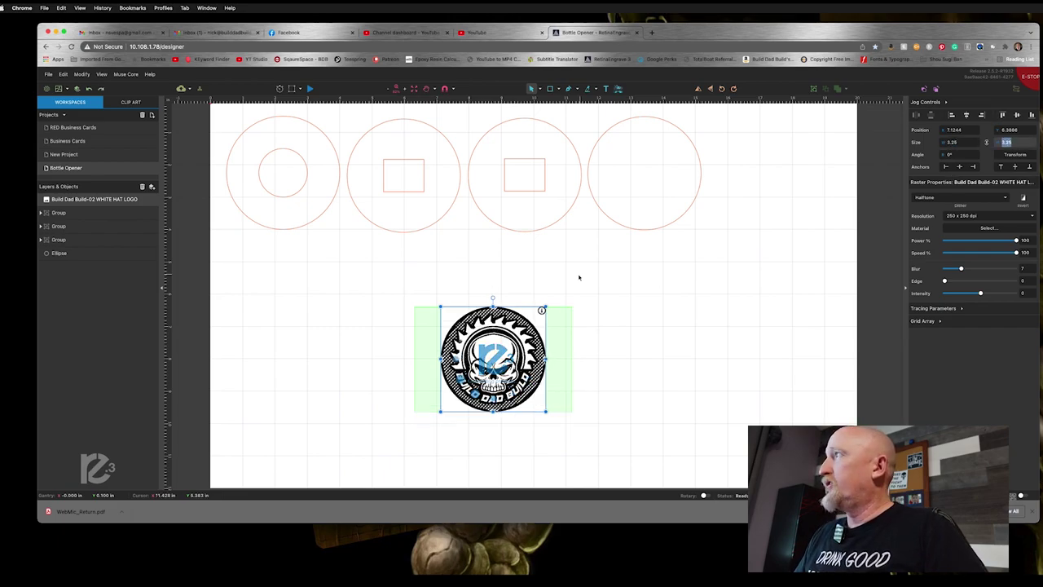
Step: Centre the logo horizontally and vertically over the fourth circle
{"action": "left_click_drag", "start_coordinate": [468, 355], "coordinate": [619, 170]}
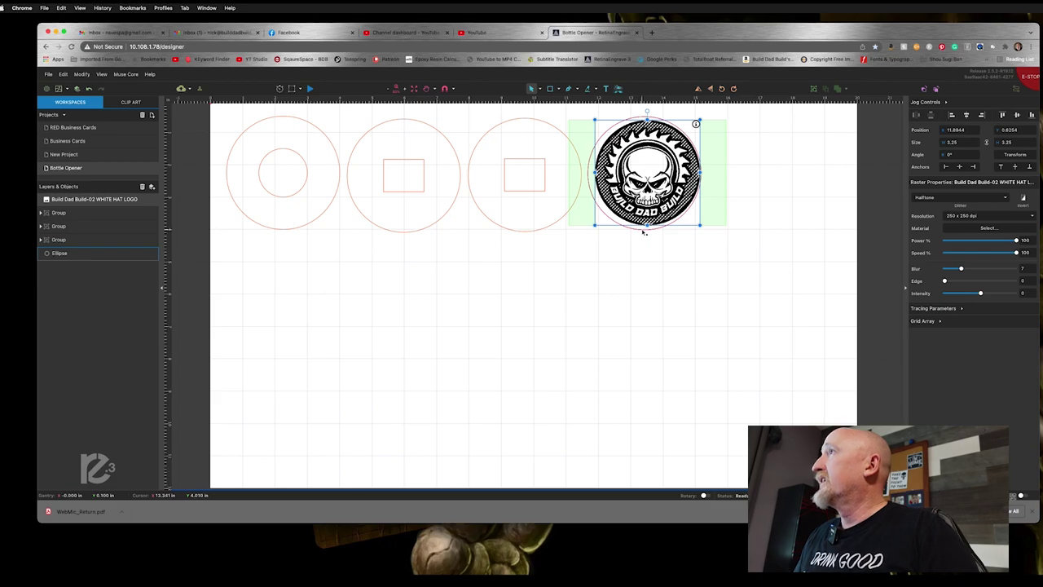
{"action": "left_click", "coordinate": [642, 230]}
{"action": "left_click", "coordinate": [966, 116]}
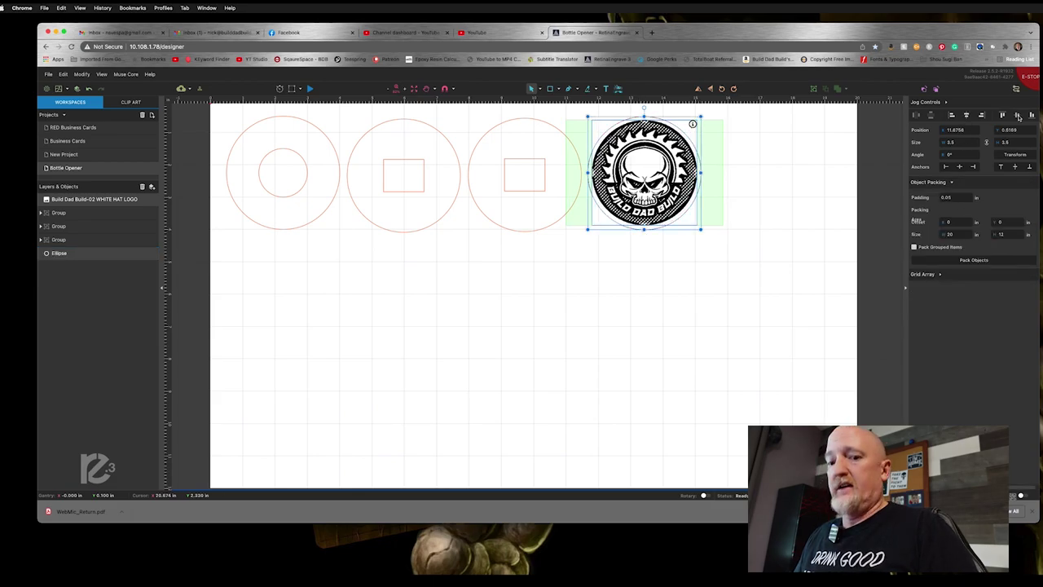
{"action": "left_click", "coordinate": [1016, 116]}
{"action": "left_click", "coordinate": [643, 299]}
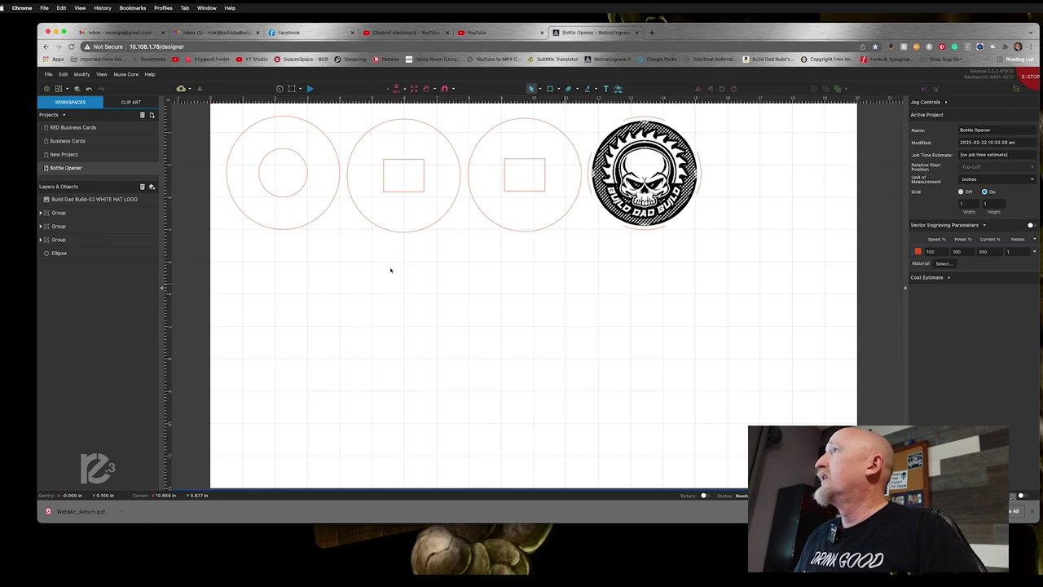
Step: Give the logo raster settings of 500 × 500 dpi resolution, Power 50% and Speed 30%
{"action": "left_click", "coordinate": [652, 183]}
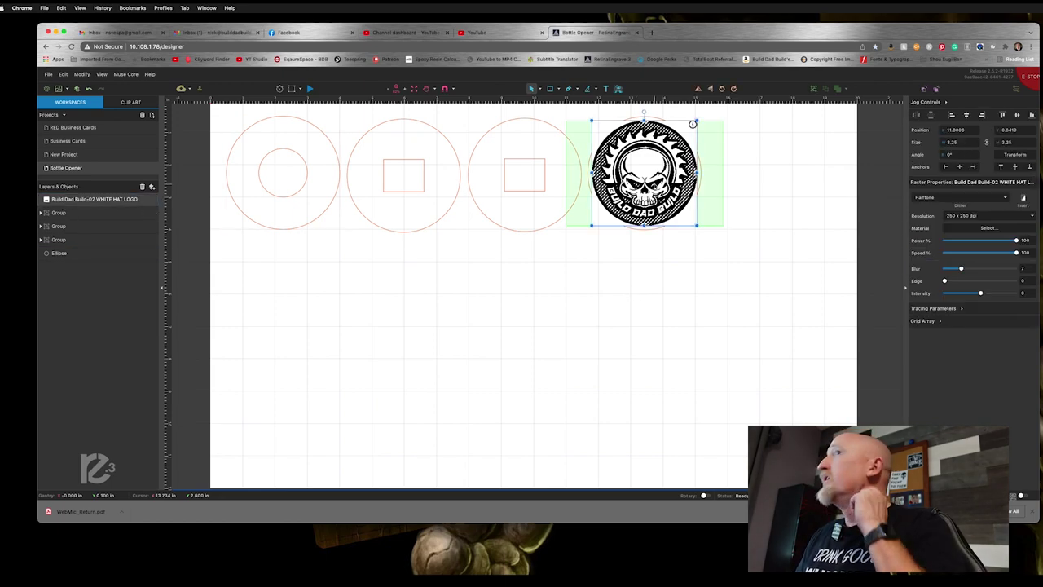
{"action": "left_click", "coordinate": [983, 216]}
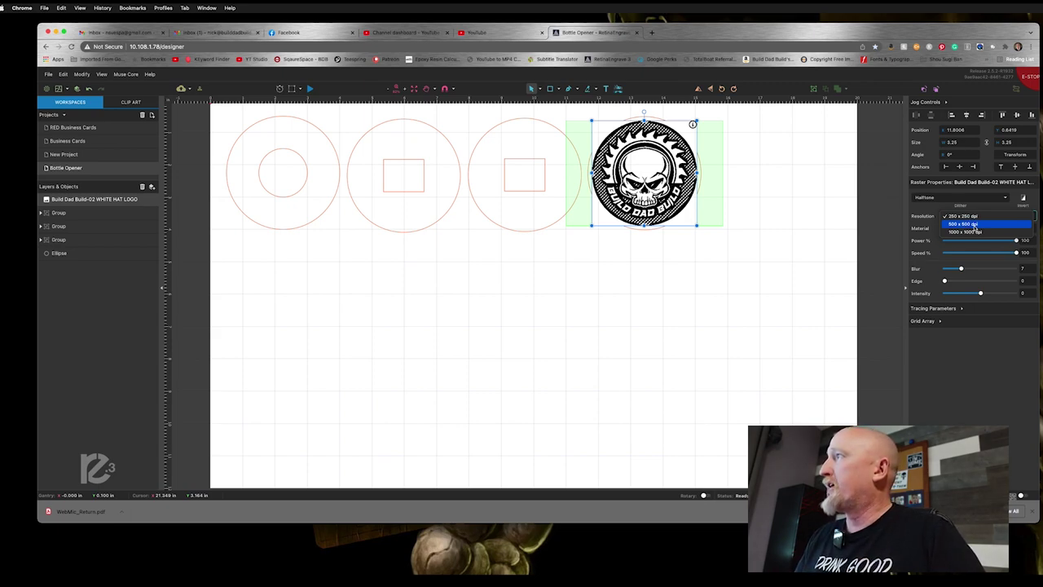
{"action": "left_click", "coordinate": [975, 225]}
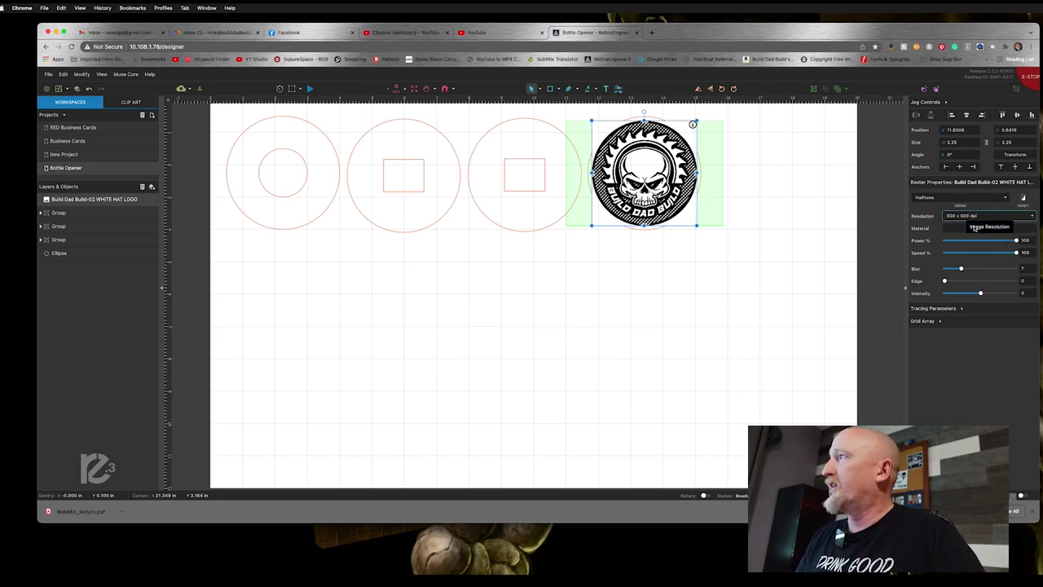
{"action": "left_click", "coordinate": [1017, 241]}
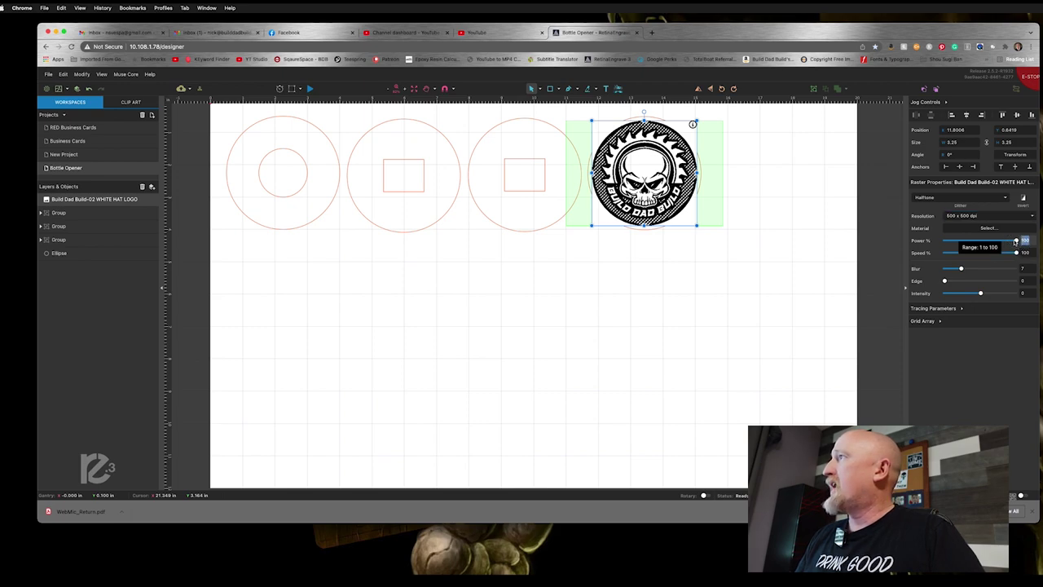
{"action": "type", "text": "80"}
{"action": "key", "text": "Return"}
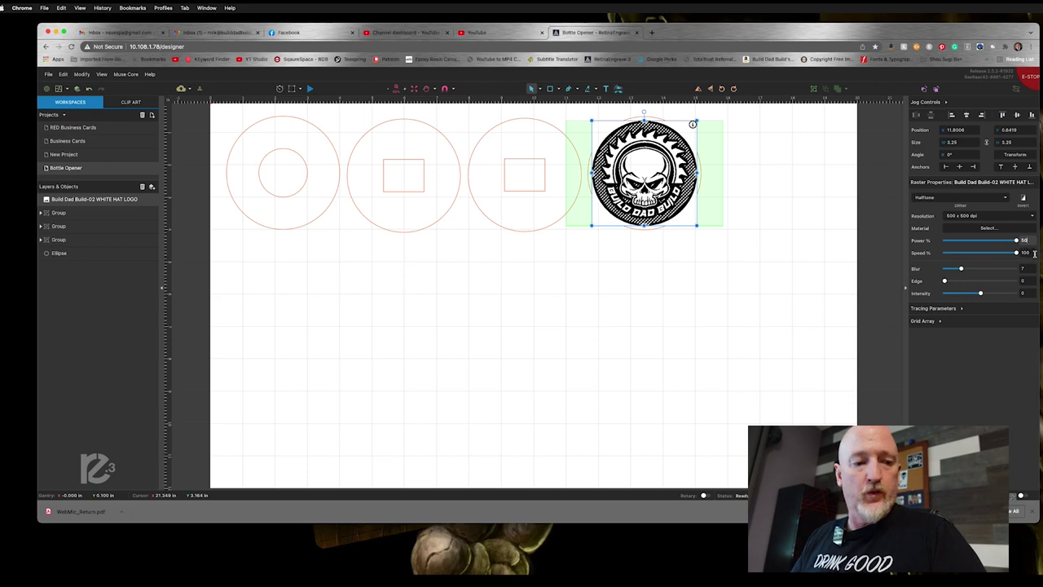
{"action": "key", "text": "Tab"}
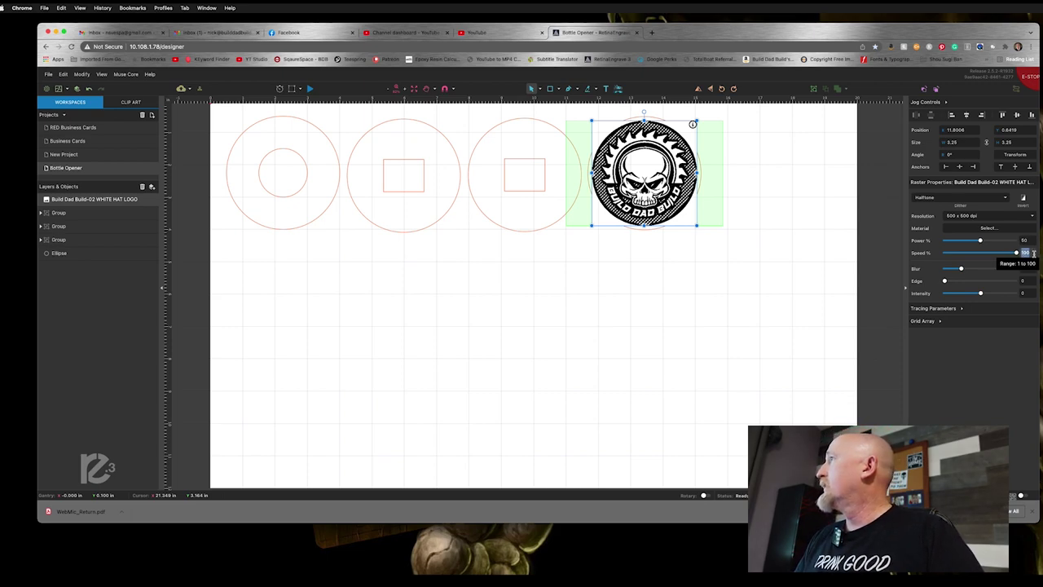
{"action": "type", "text": "30"}
{"action": "key", "text": "Return"}
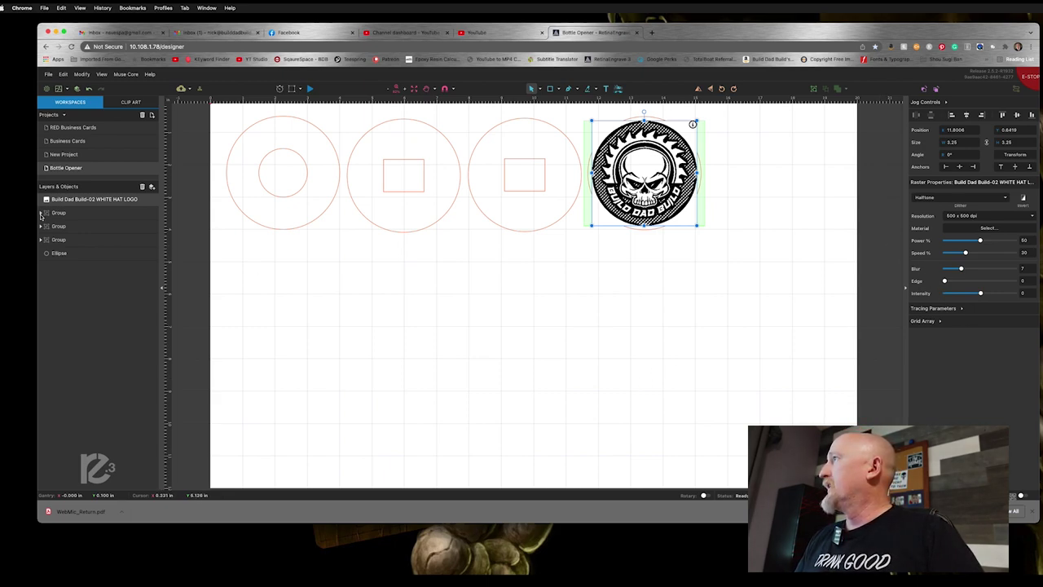
{"action": "left_click", "coordinate": [362, 285]}
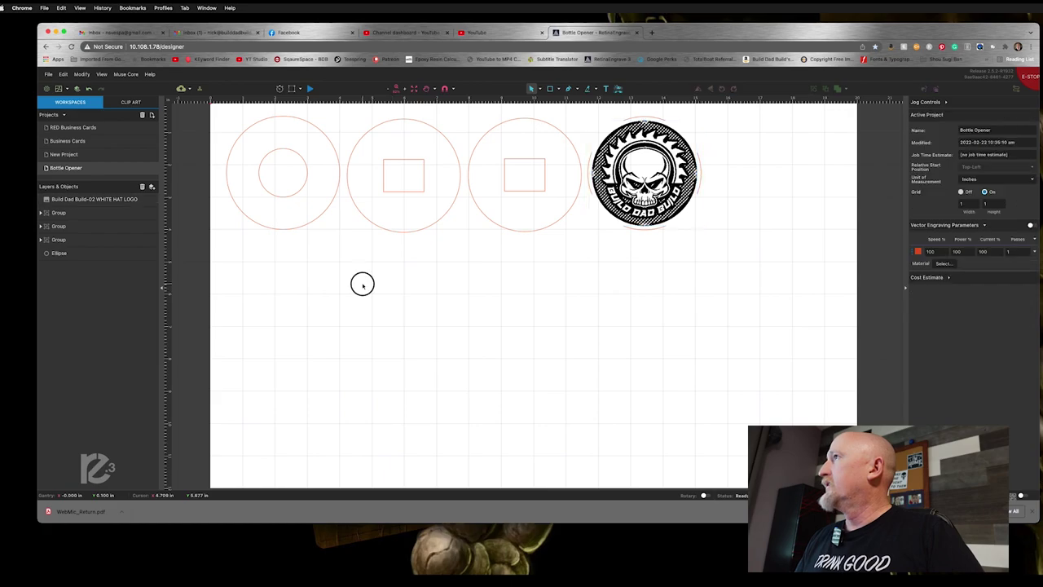
Step: Apply the 1/8 Hard Wood material preset (Speed 30, Power 100) to the first circle group
{"action": "left_click", "coordinate": [284, 231]}
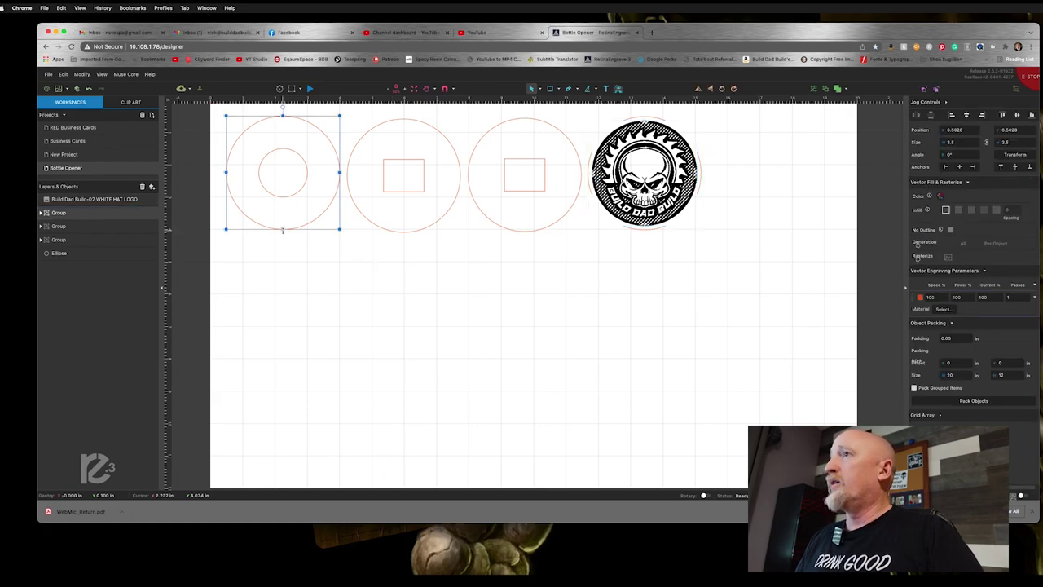
{"action": "left_click", "coordinate": [942, 309]}
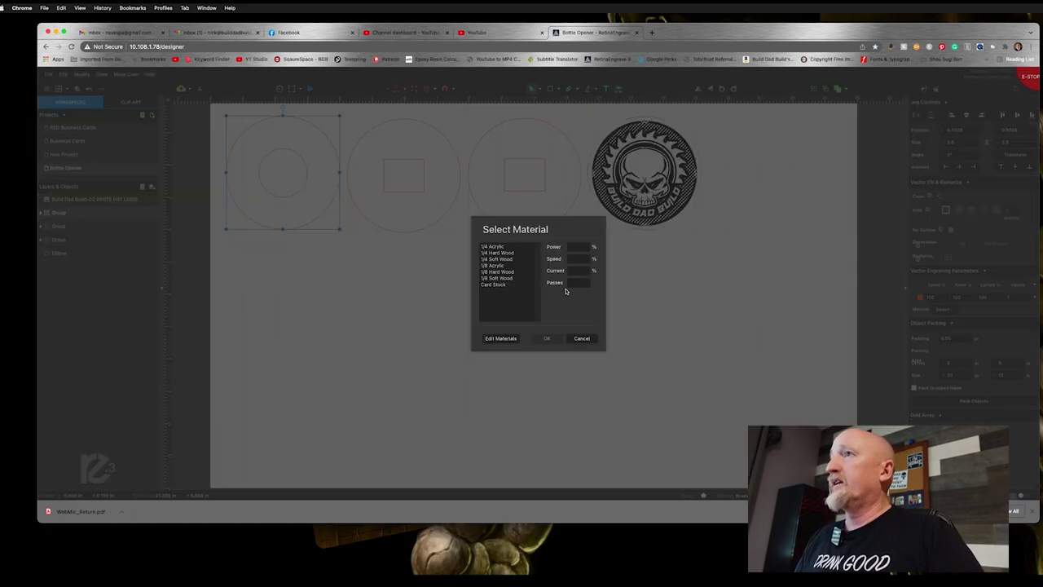
{"action": "left_click", "coordinate": [493, 271]}
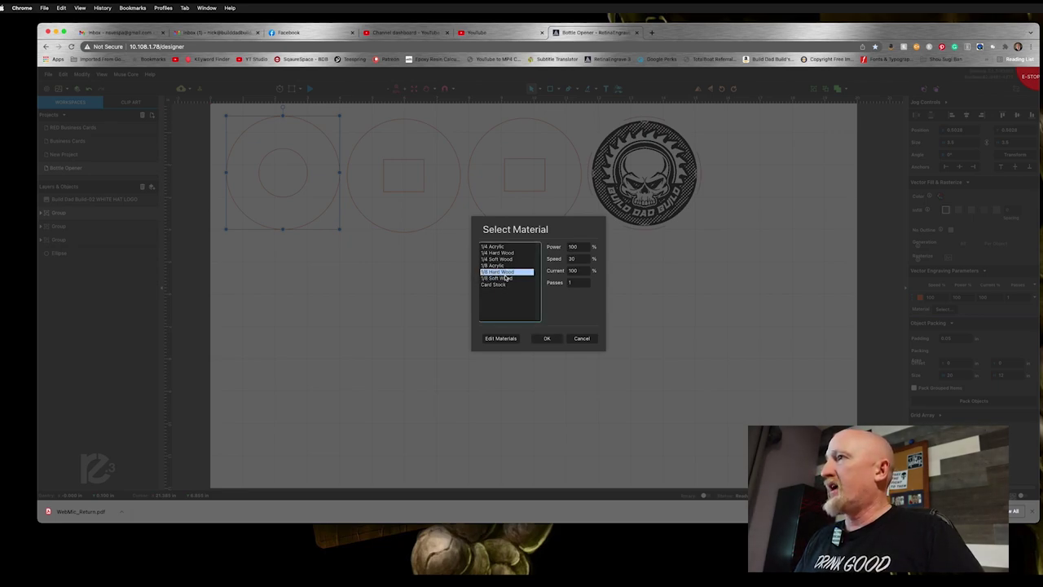
{"action": "left_click", "coordinate": [548, 339]}
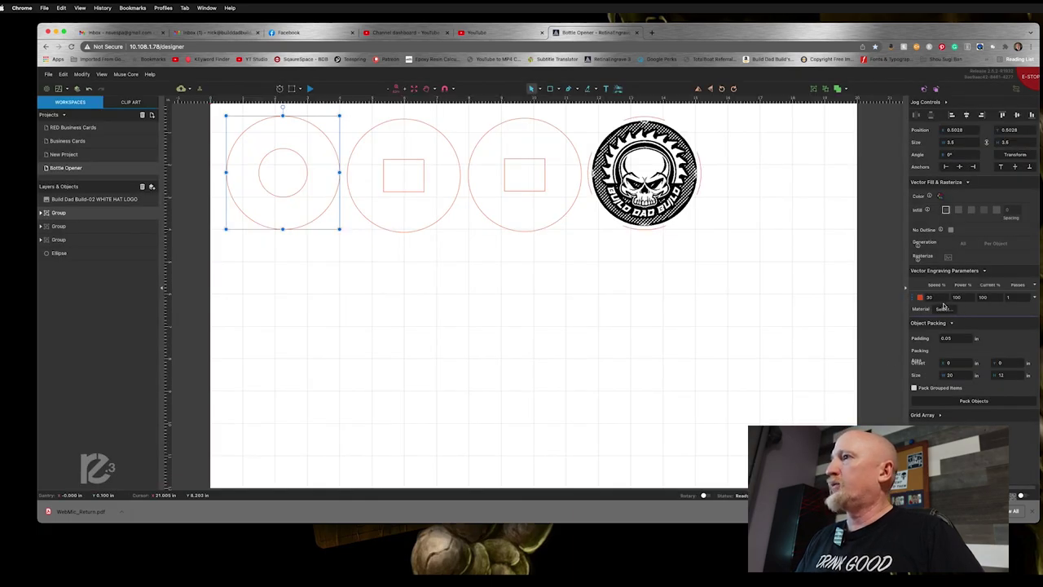